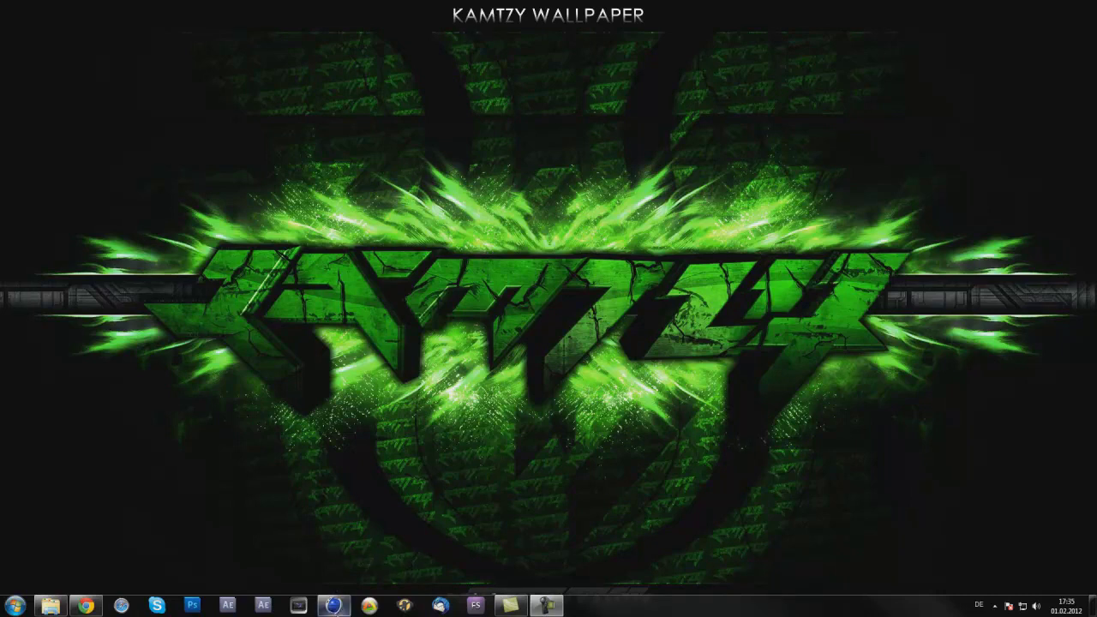
Restore the Cinema 4D window showing the Amazing Text scene
click(334, 605)
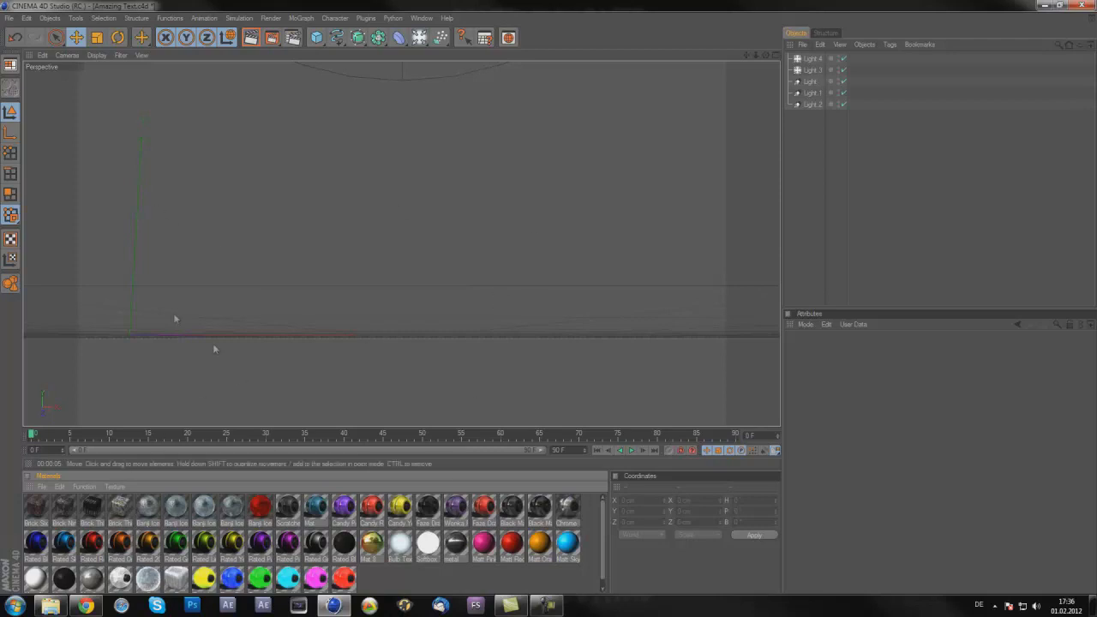
Add a MoText object from the MoGraph menu to the scene
scroll(365, 230, down, 5)
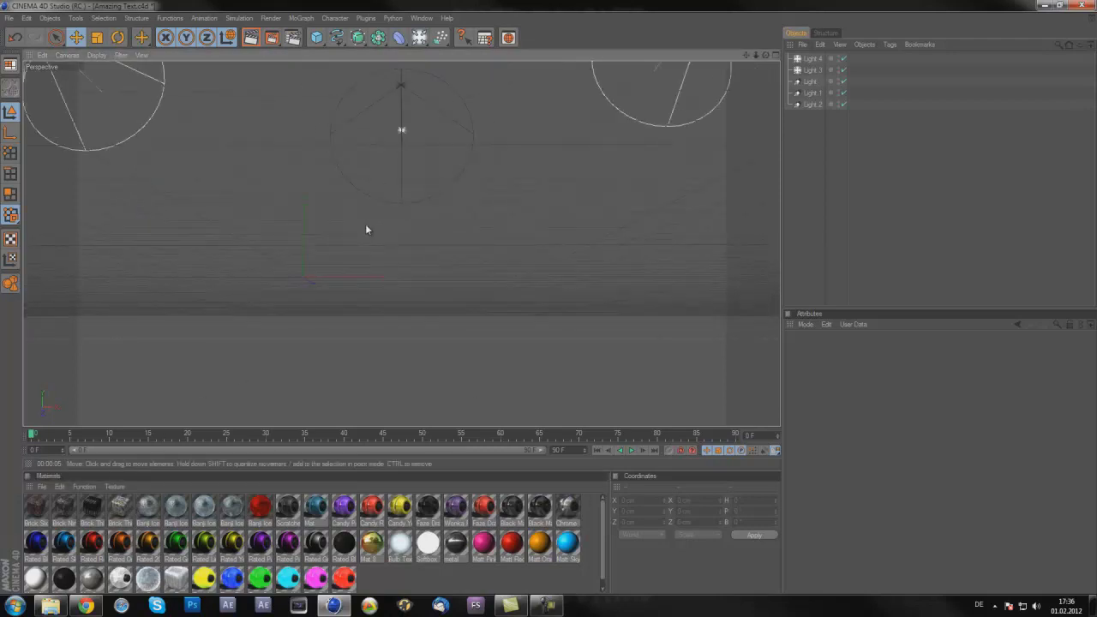
scroll(365, 230, up, 5)
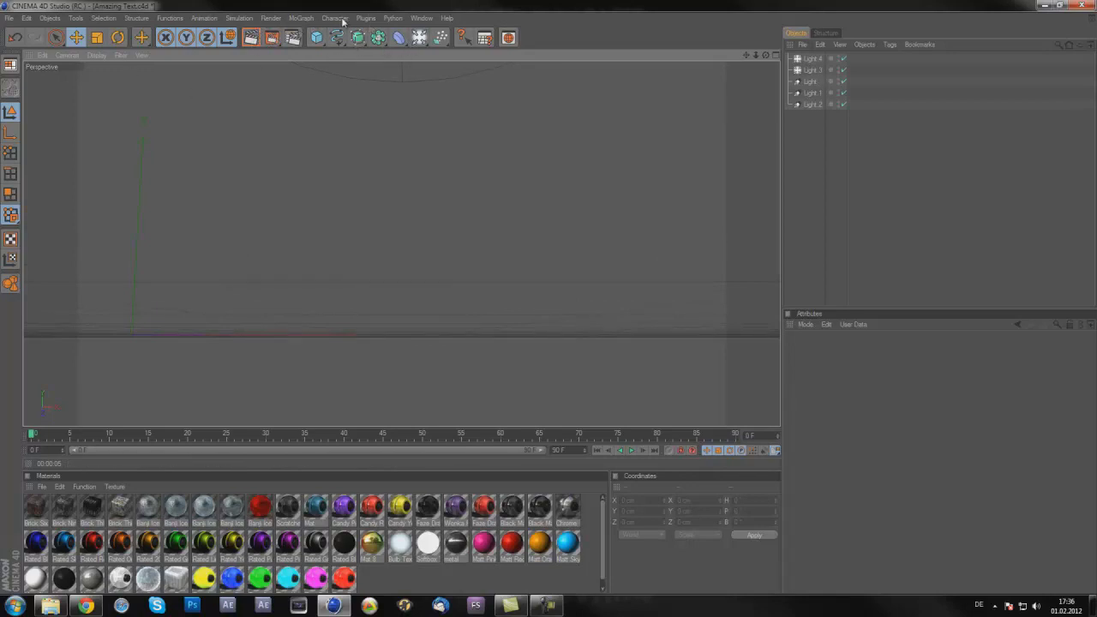
click(301, 18)
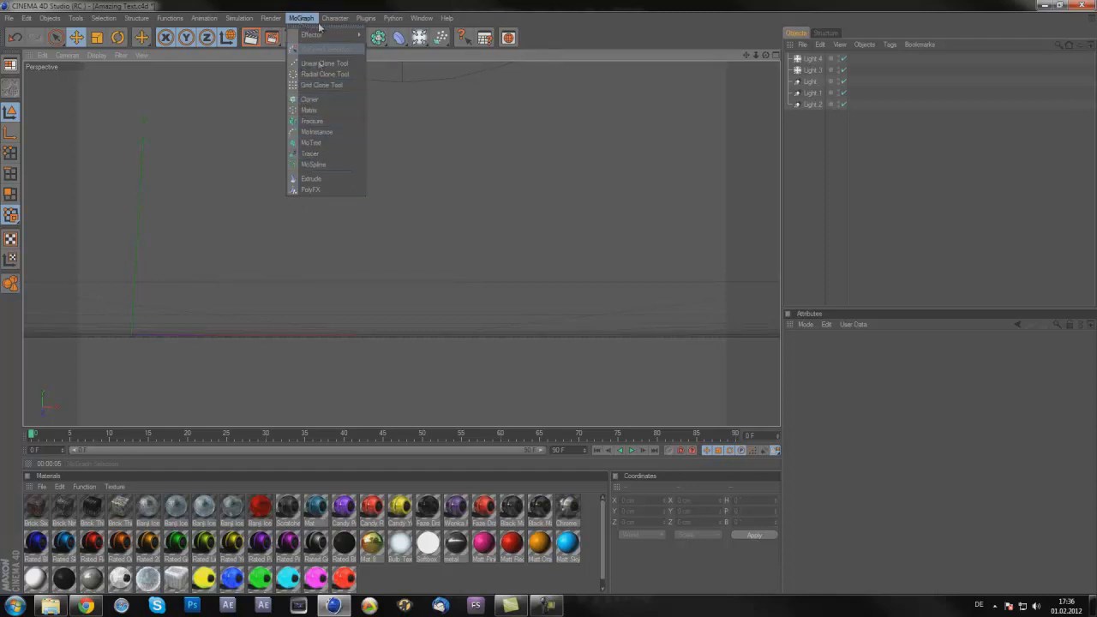
click(310, 143)
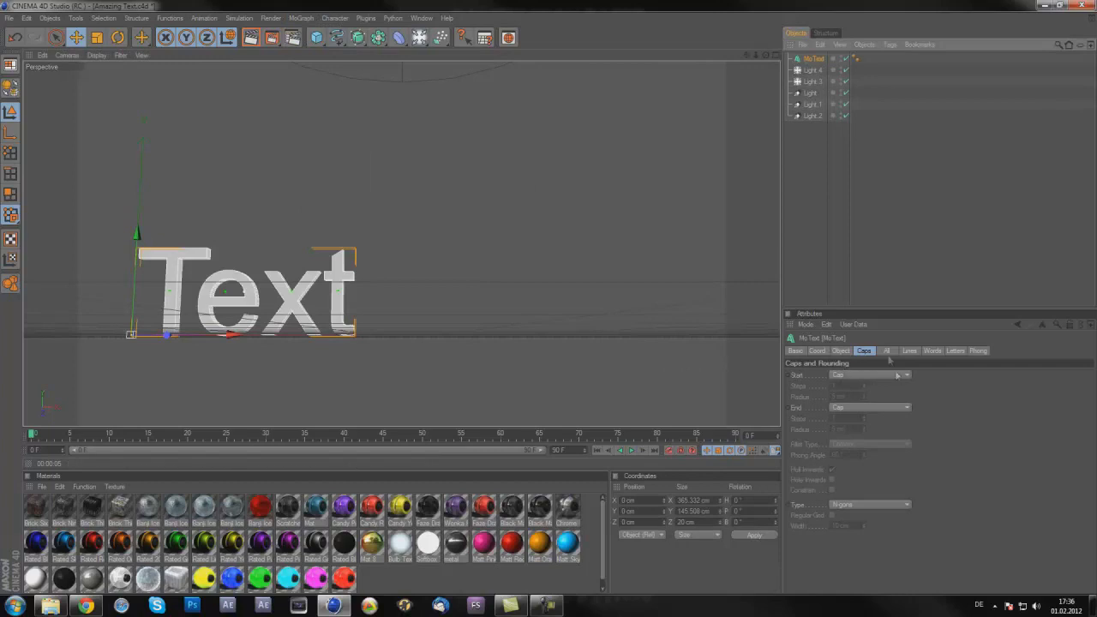
Change the MoText wording to 'TUTORIAL' and shift it to the left
click(840, 350)
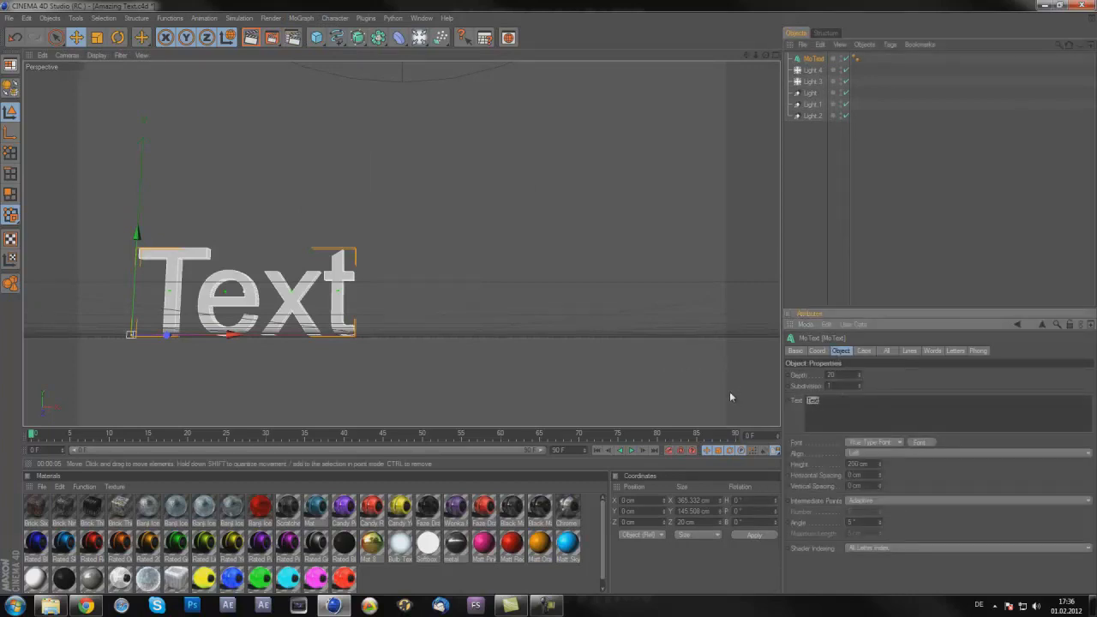
text(TUTORIAL)
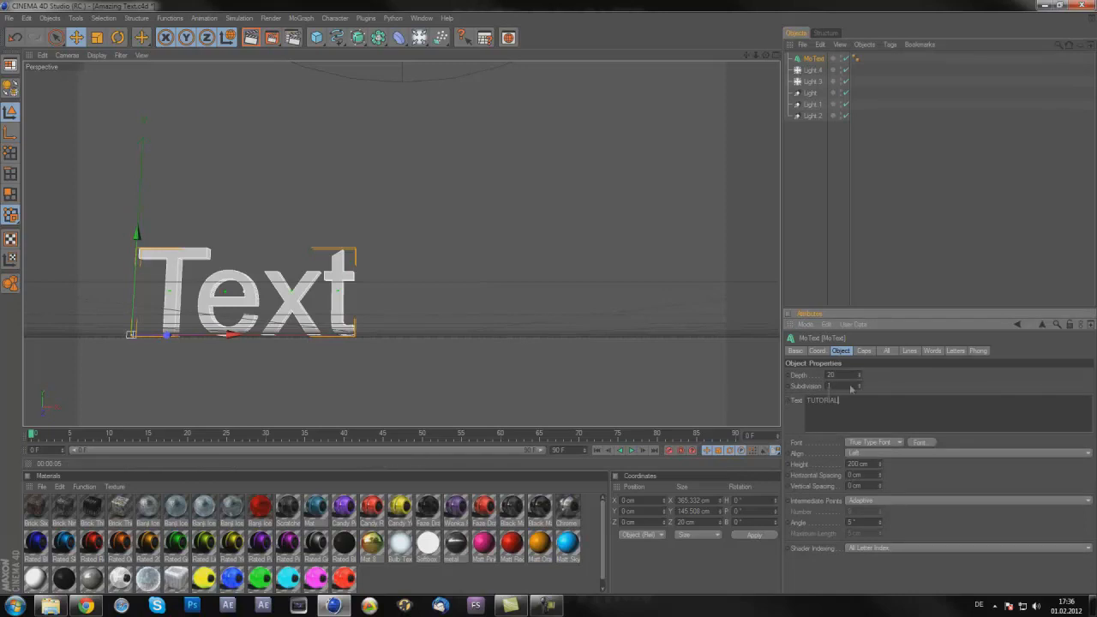
click(548, 302)
drag(548, 302, 526, 302)
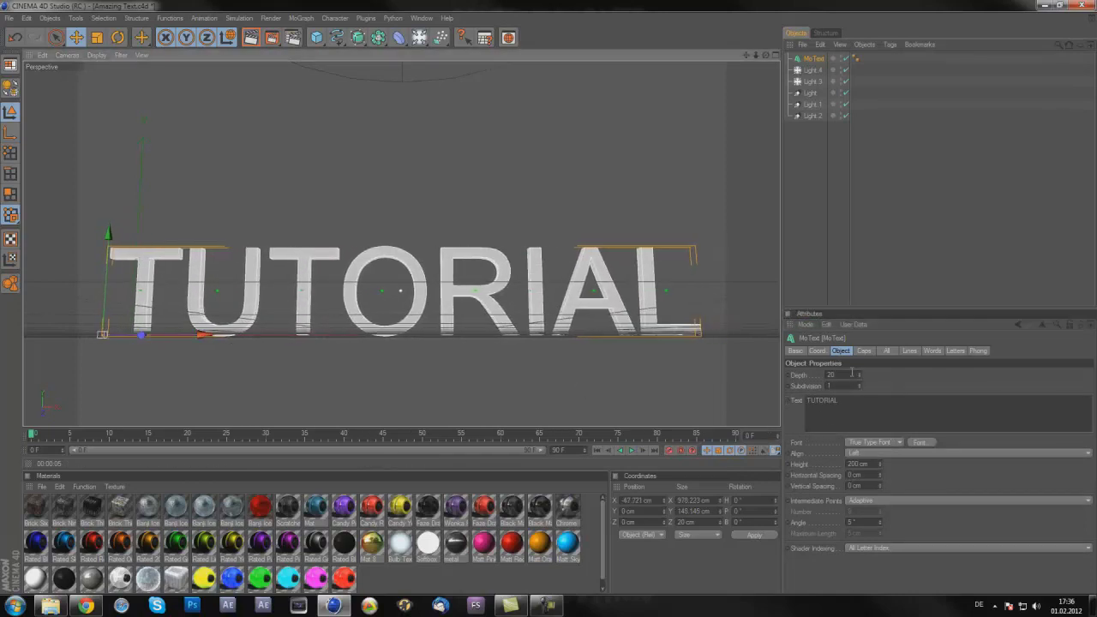
Switch the text to the bold CGF Locust Resistance font, then try a 'fre' font match
click(918, 442)
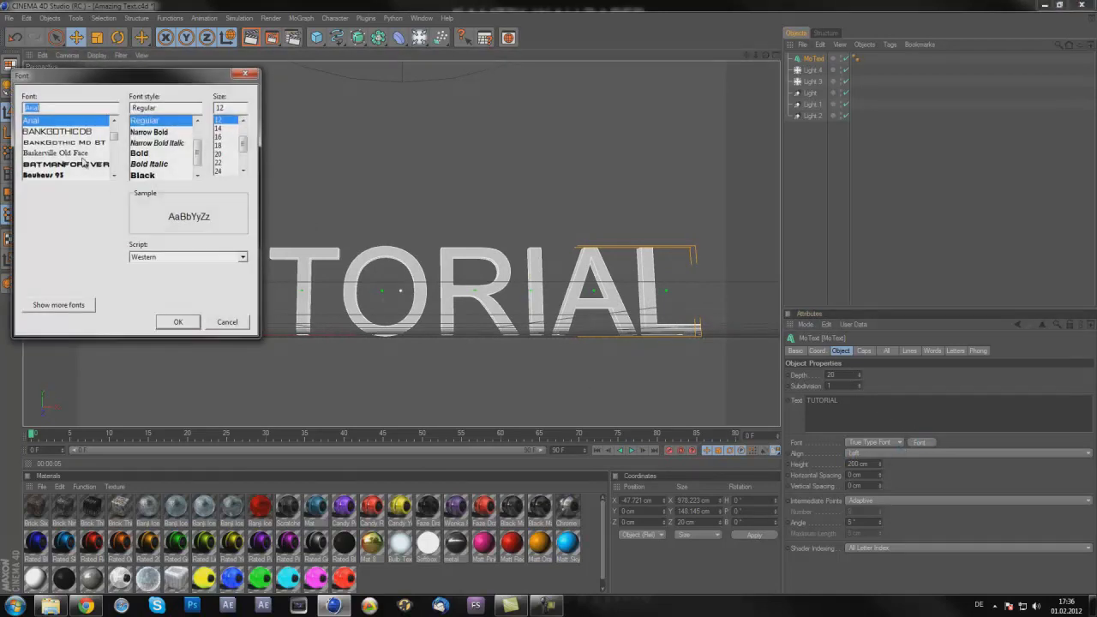
scroll(83, 162, down, 6)
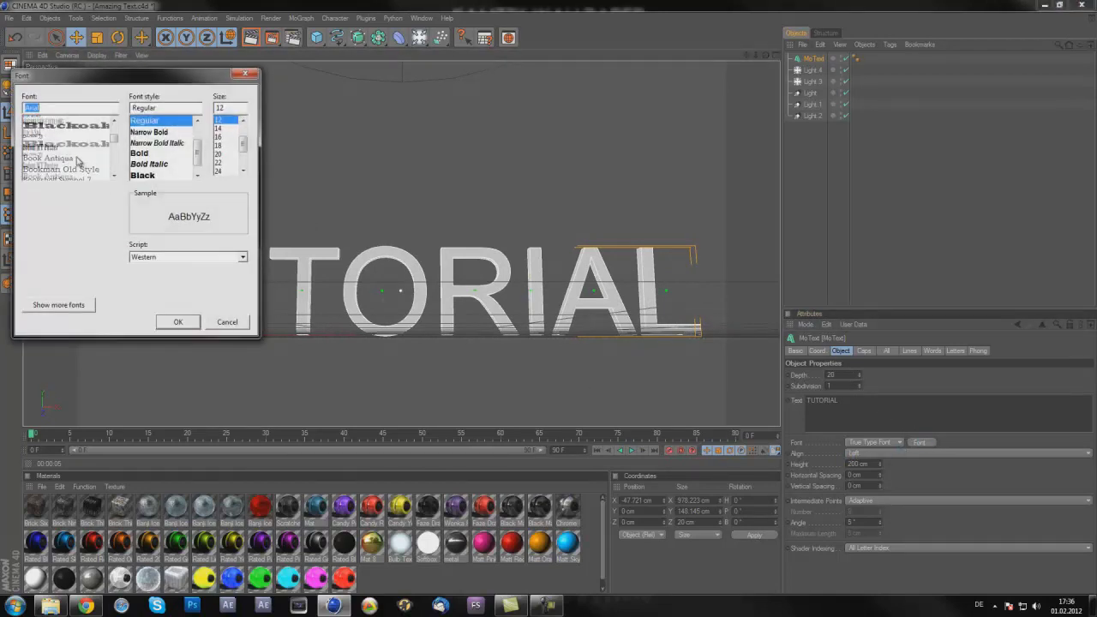
scroll(78, 162, down, 8)
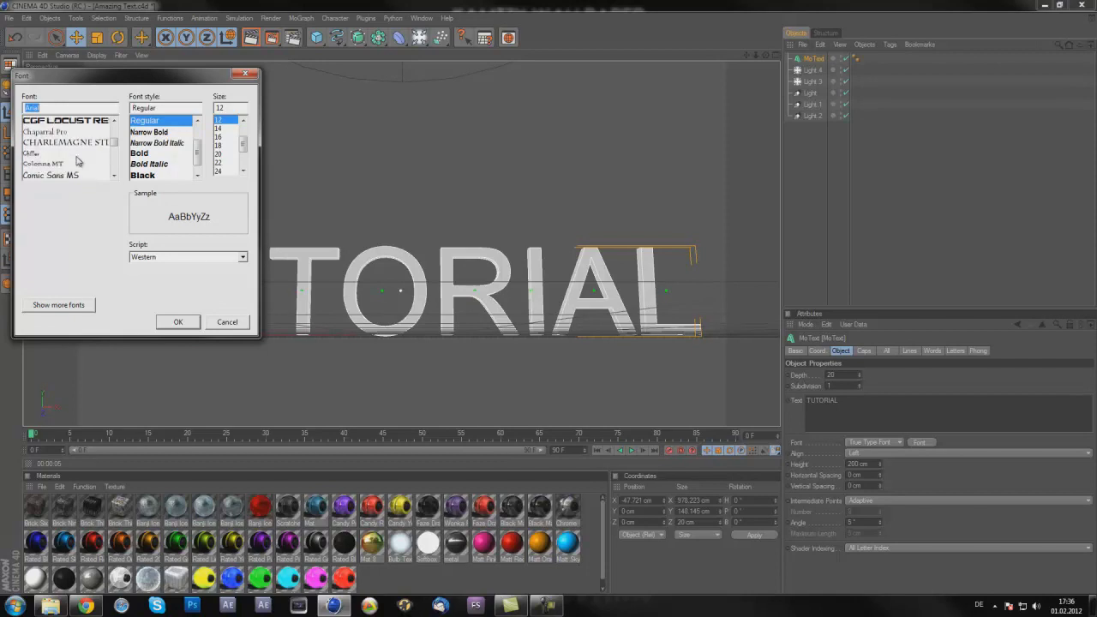
scroll(77, 161, up, 2)
click(77, 154)
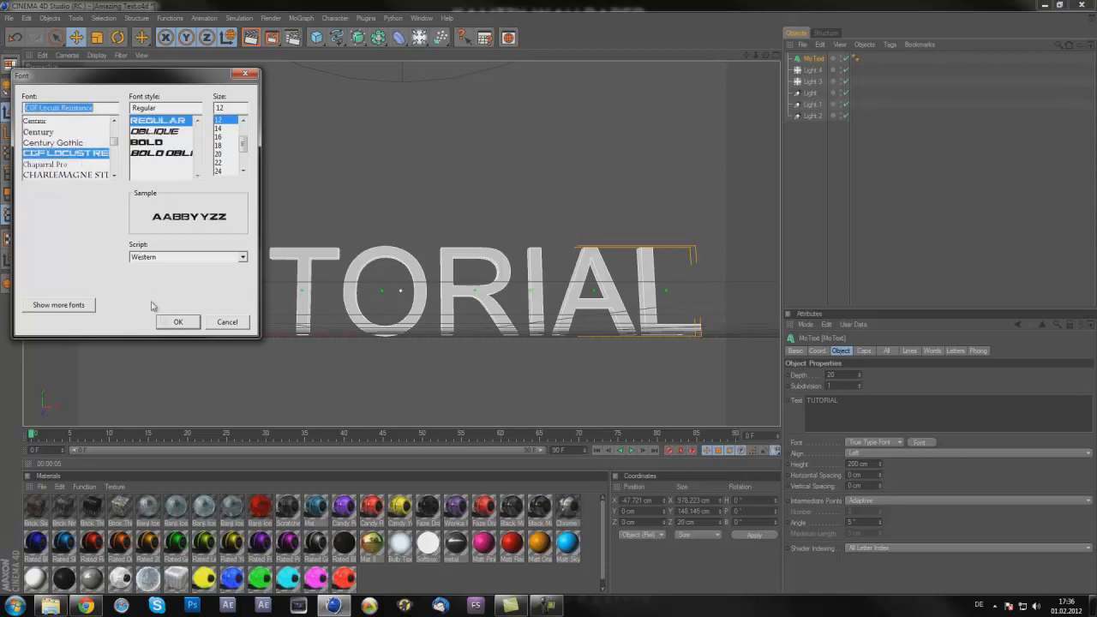
click(178, 322)
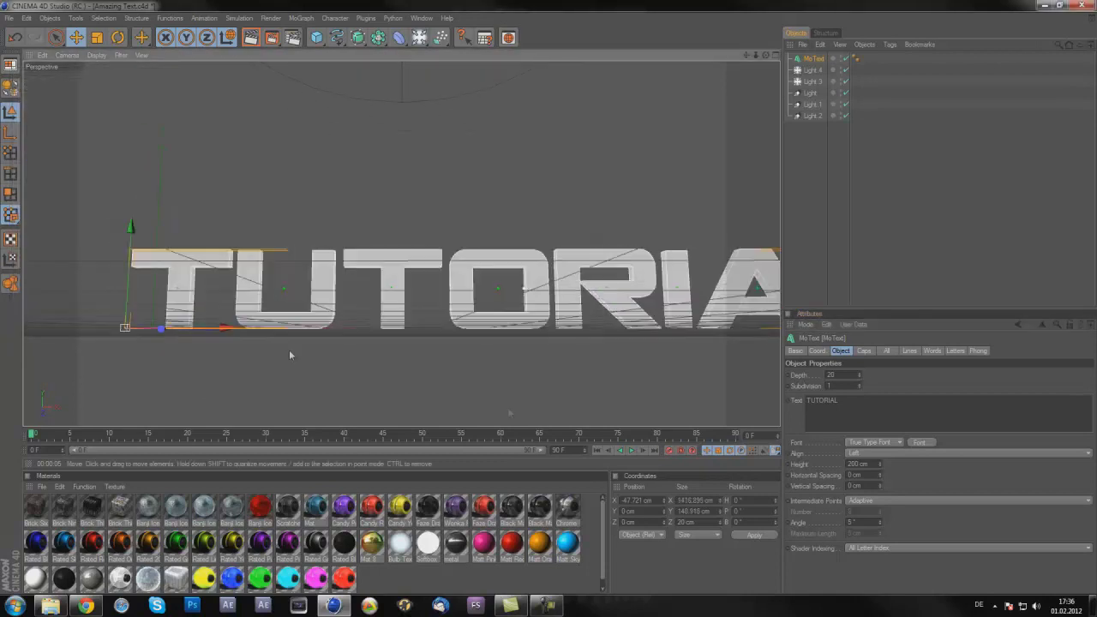
click(918, 442)
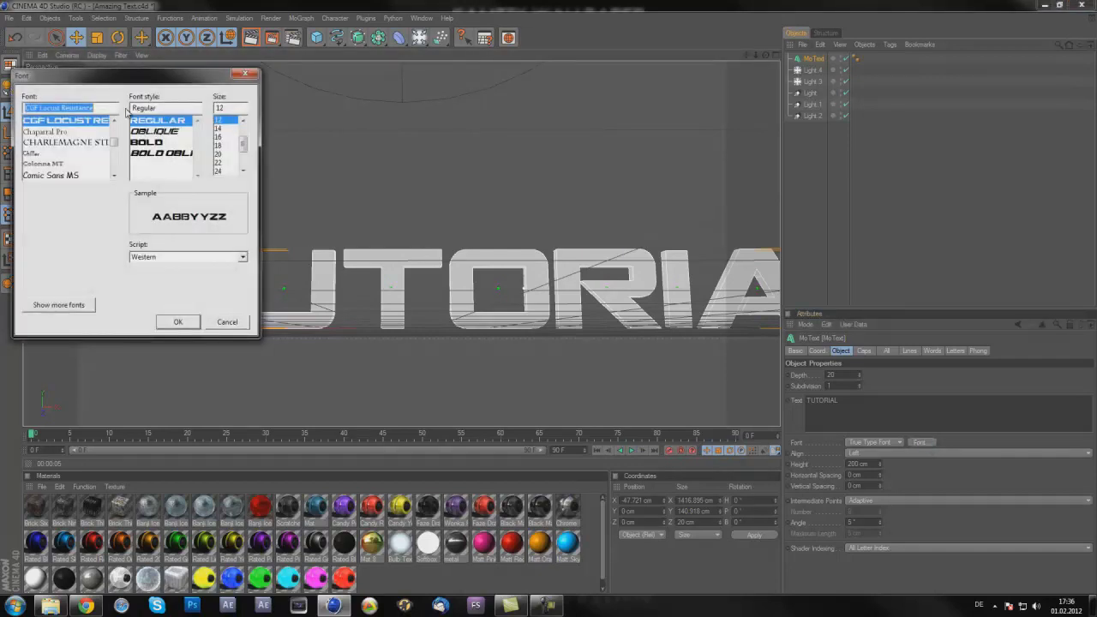
text(fre)
key(Return)
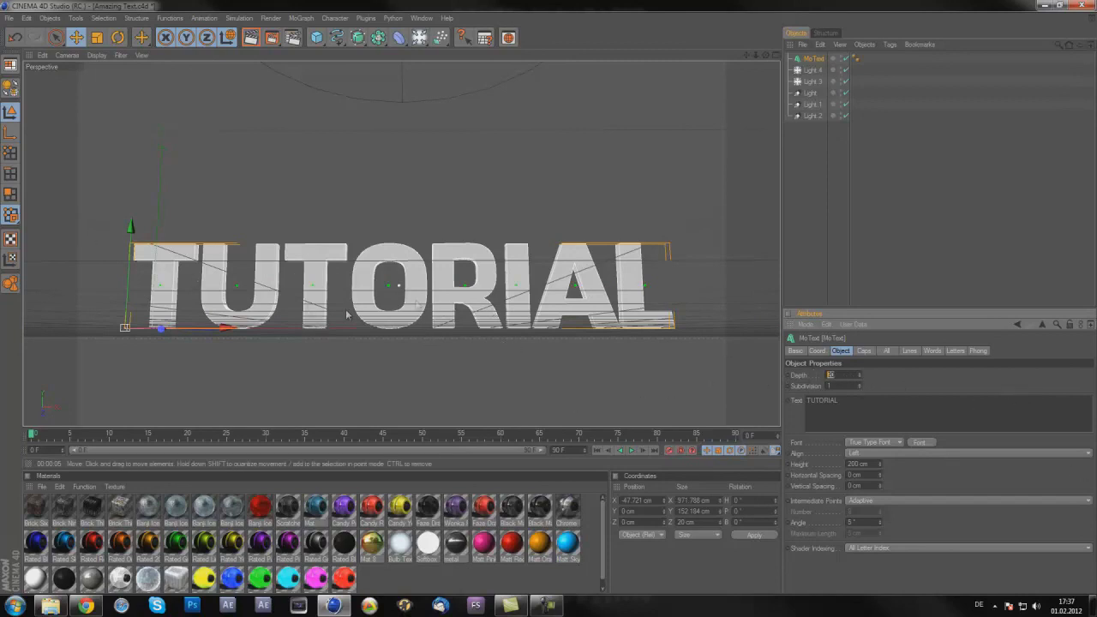
Extrude the TUTORIAL text to a depth of 300 and nudge it slightly left
text(20)
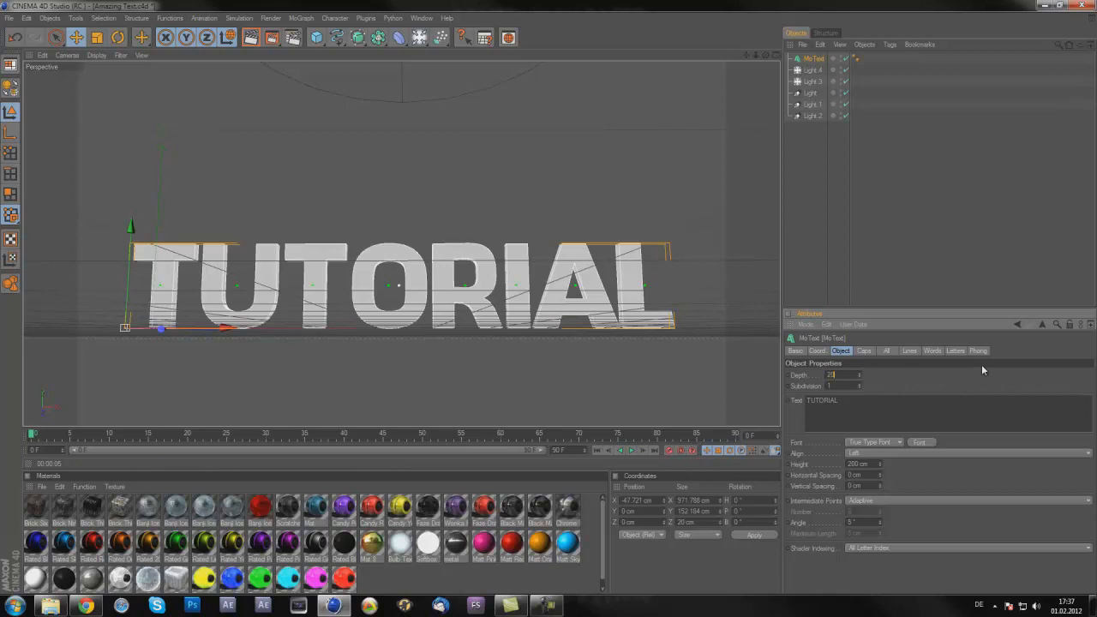
text(0)
key(Home)
key(Delete)
text(3)
key(Return)
scroll(435, 357, up, 3)
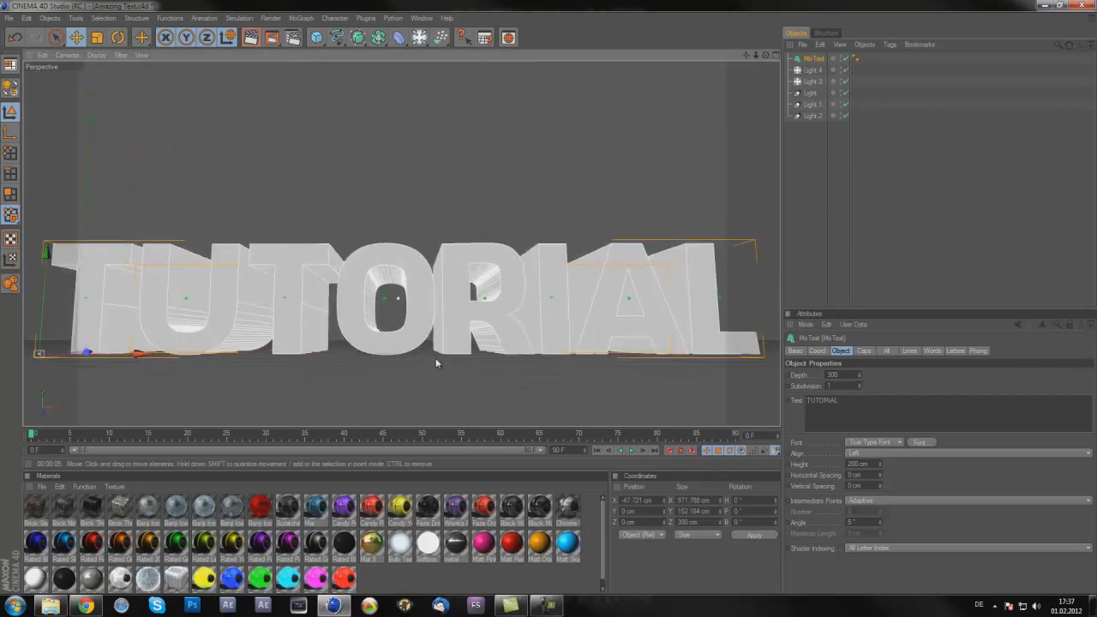
scroll(435, 359, down, 2)
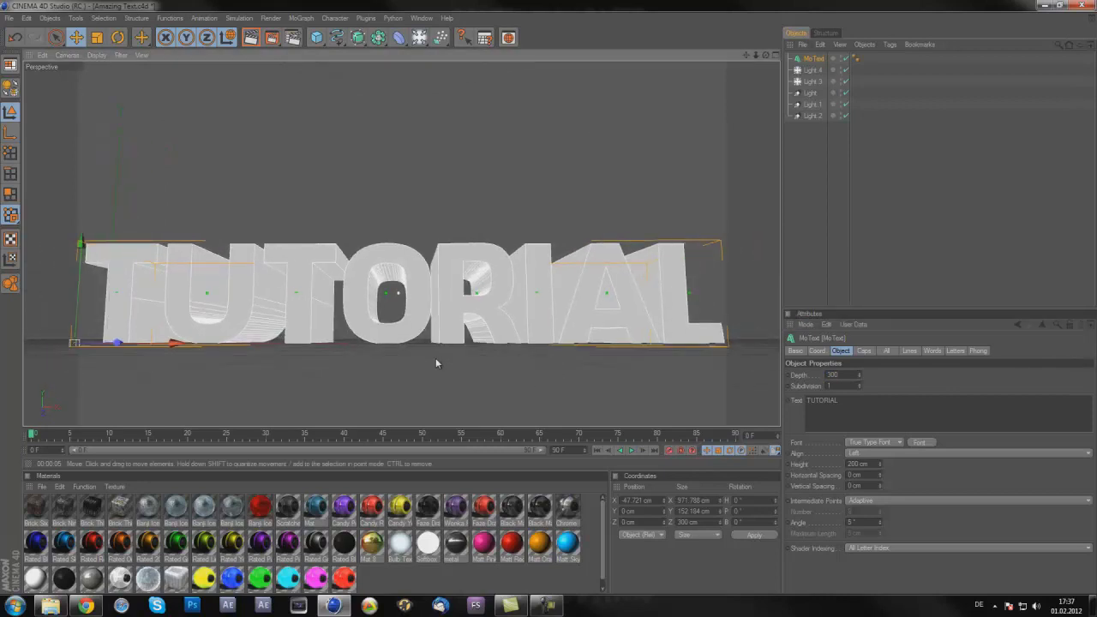
drag(312, 362, 345, 366)
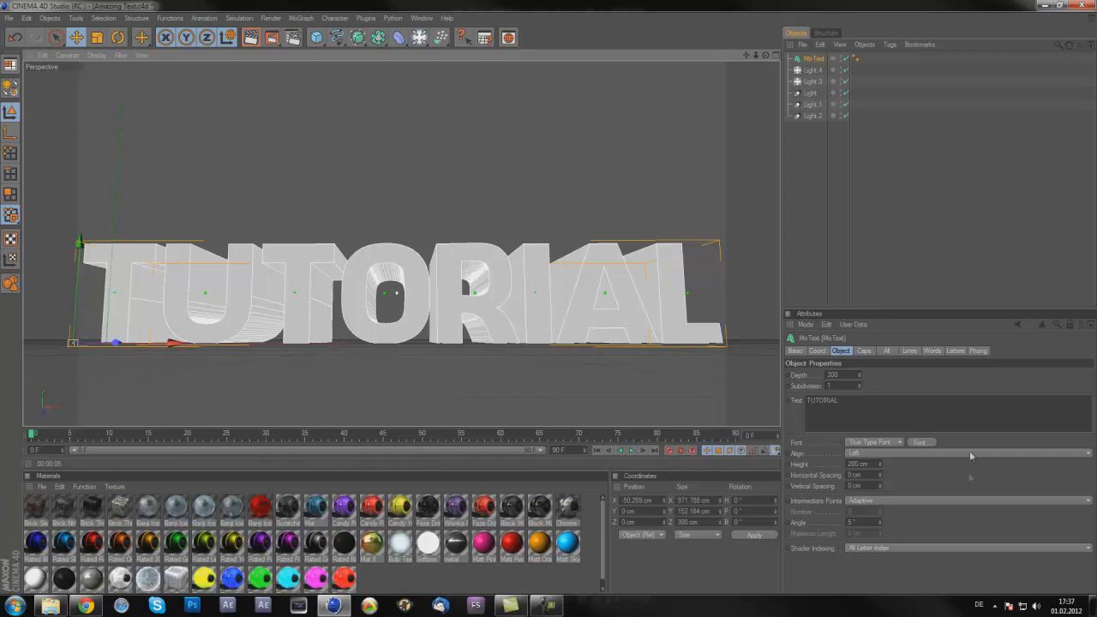
Set both the start and end caps of TUTORIAL to Fillet Cap
click(864, 350)
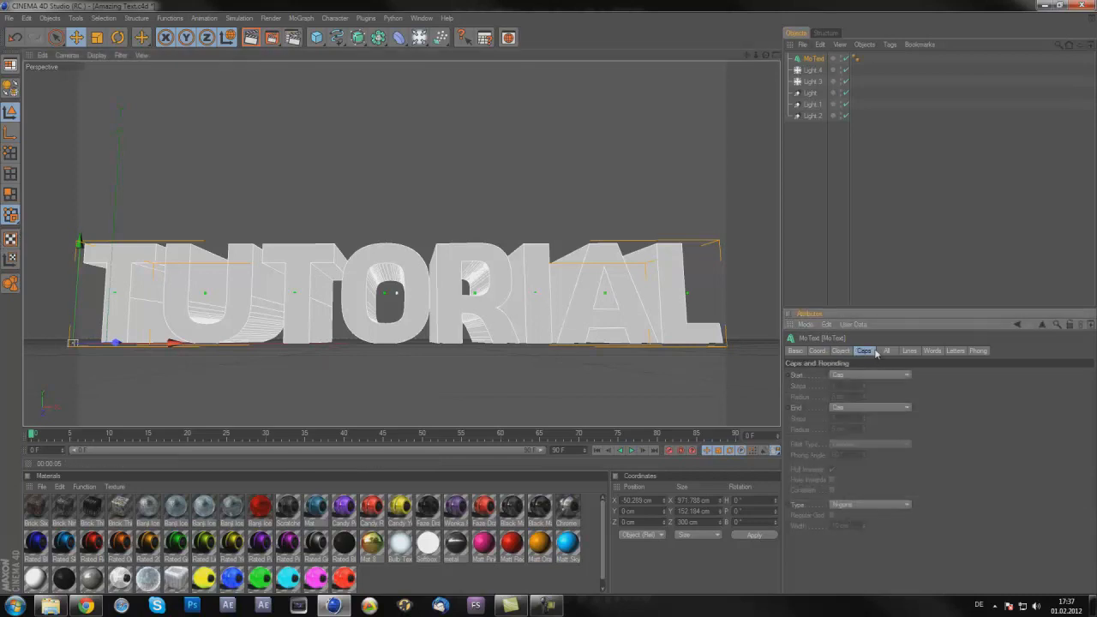
click(867, 376)
click(865, 419)
click(867, 408)
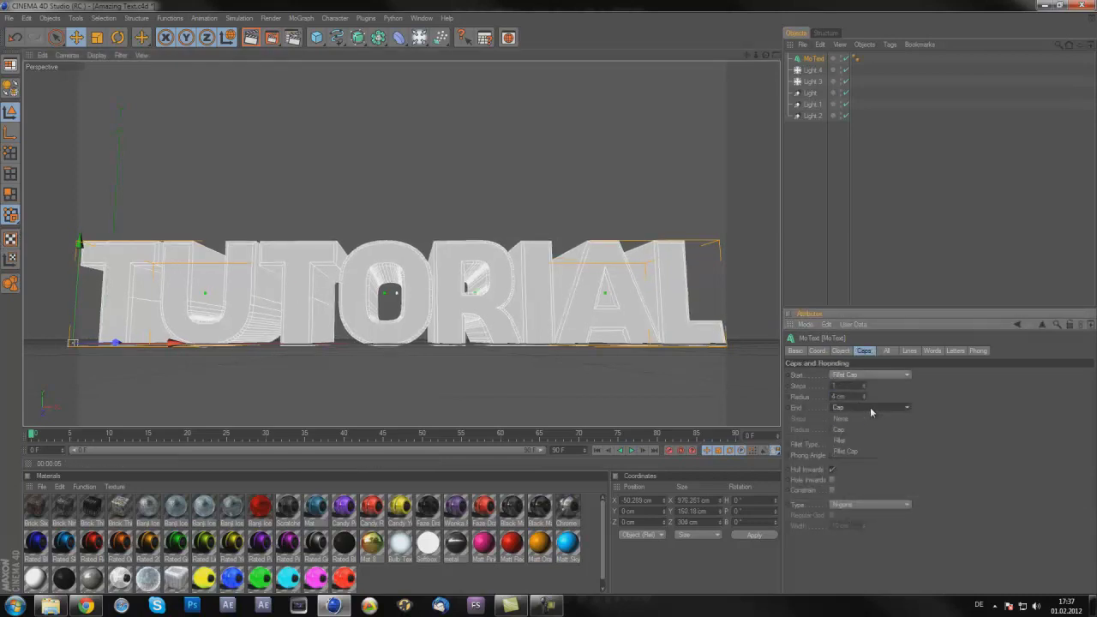
click(868, 449)
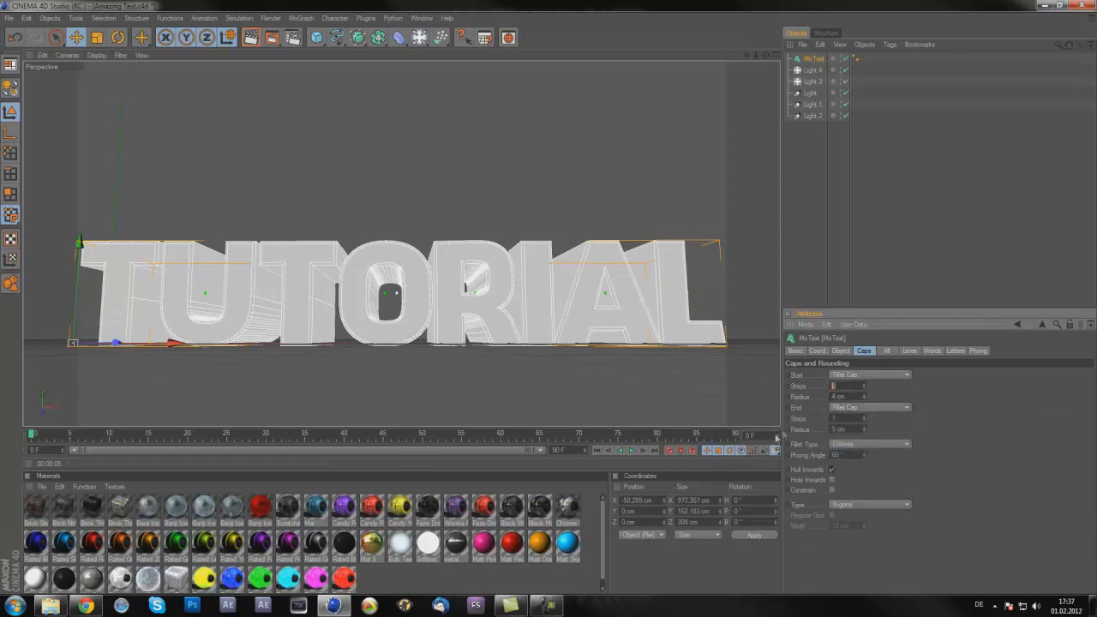
Give the front and back fillet caps 2 steps and a 2 cm radius
click(857, 386)
text(3)
key(Tab)
text(2)
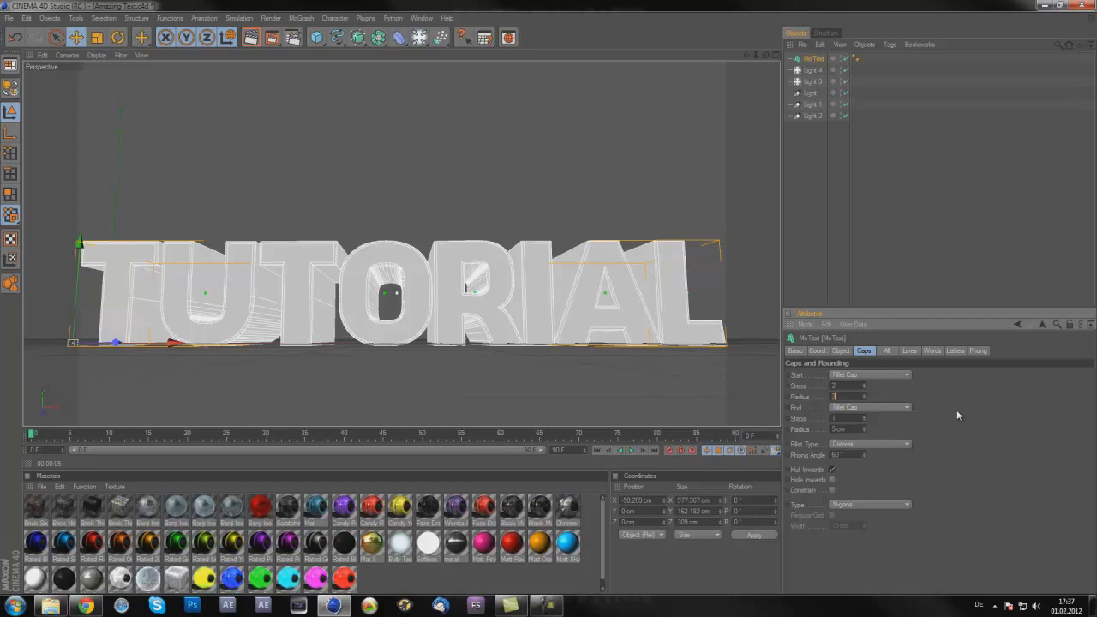
key(Return)
key(Tab)
key(Tab)
text(2)
key(Tab)
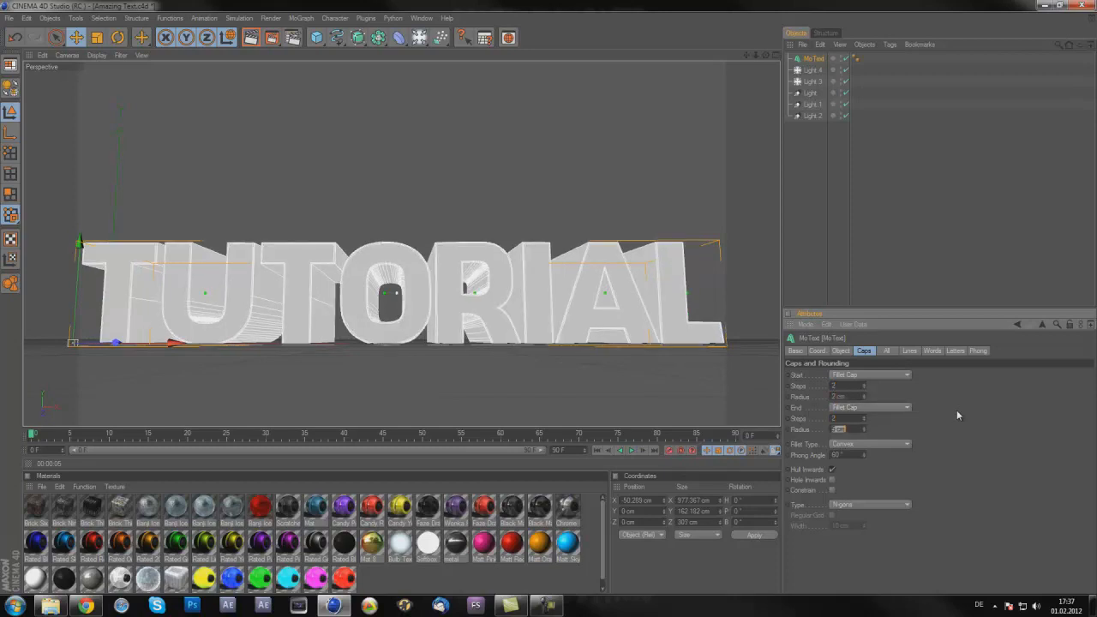
text(2)
key(Return)
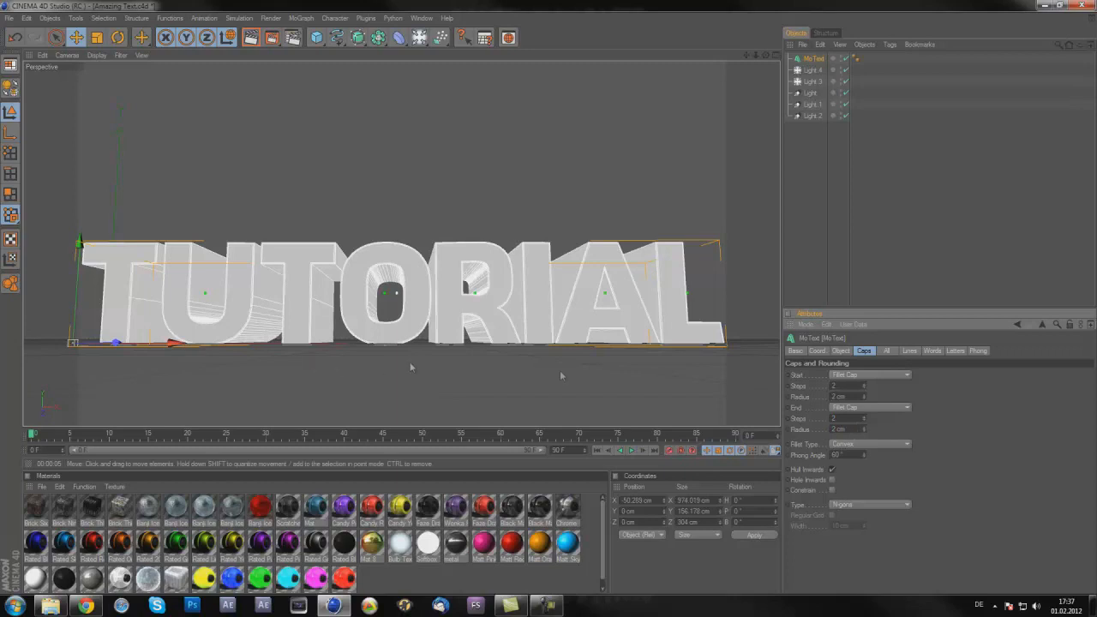
Duplicate the MoText and give the copy 5-step, 4 cm fillet caps front and back
click(815, 60)
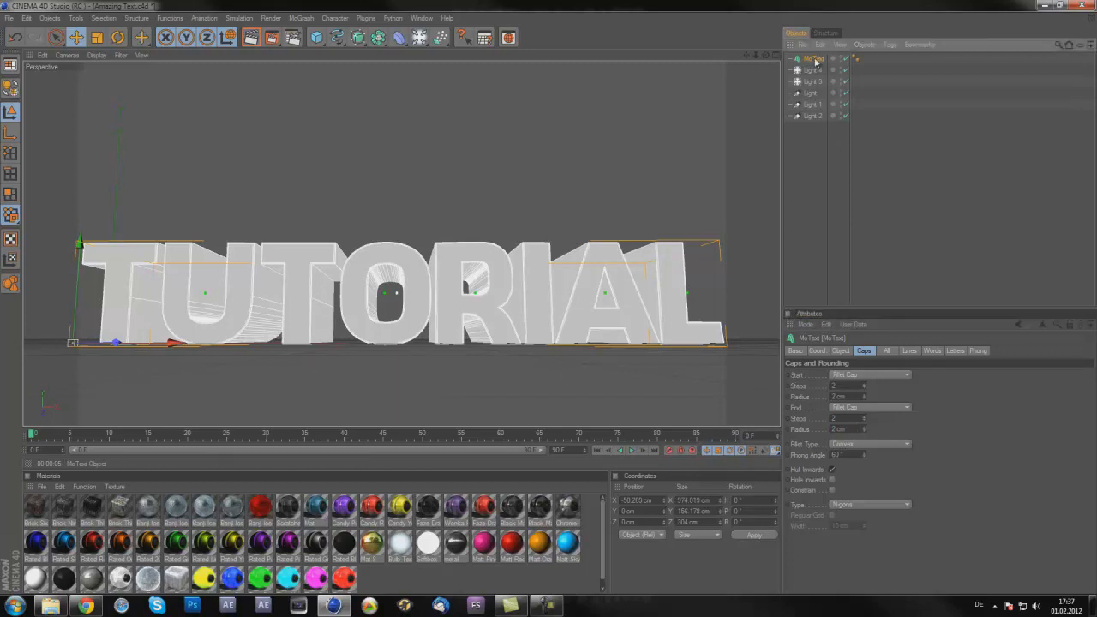
key(ctrl+c)
key(ctrl+v)
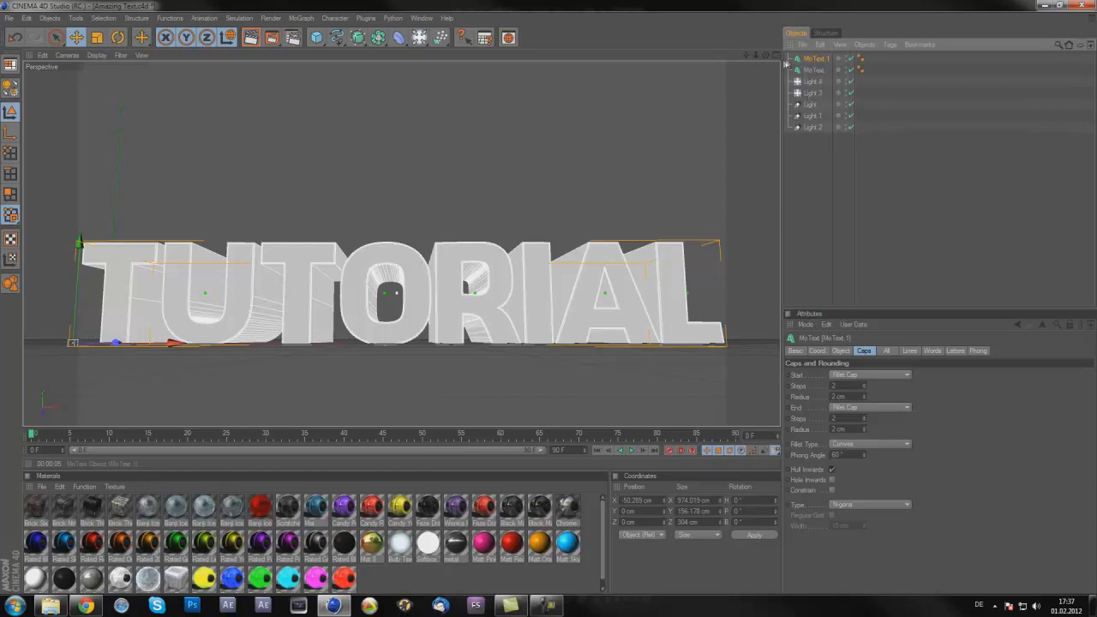
click(848, 408)
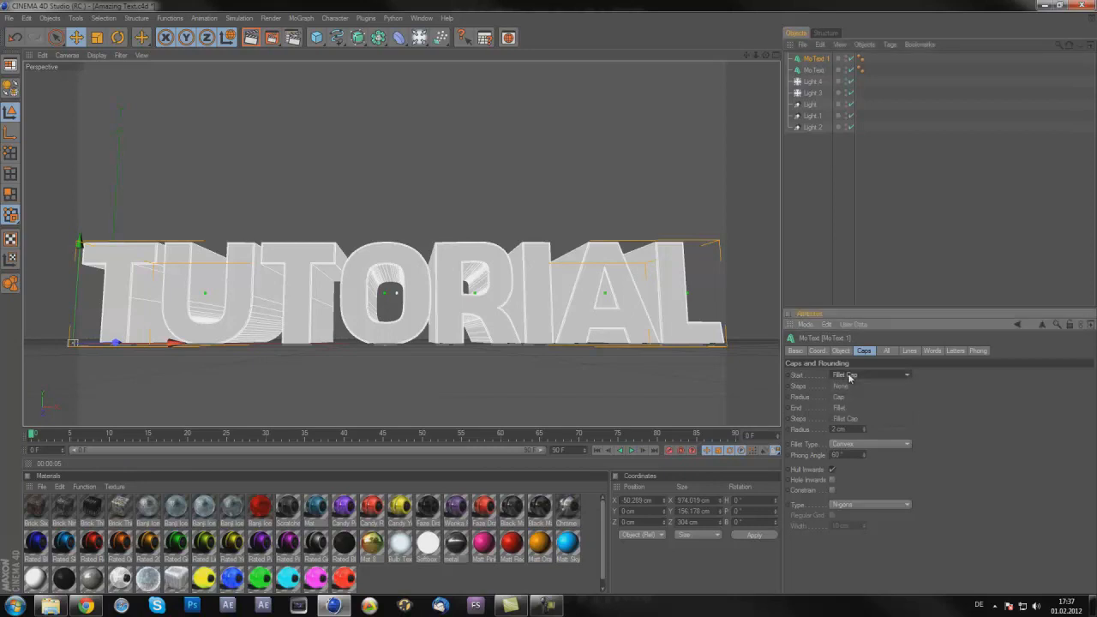
click(848, 420)
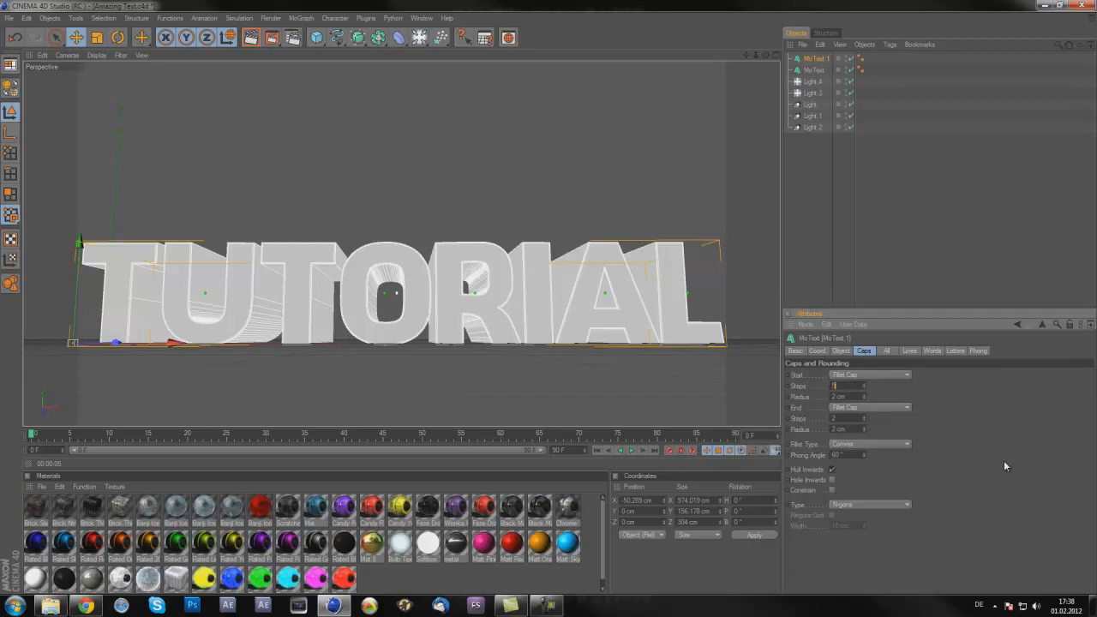
key(Tab)
text(4)
key(Tab)
key(Tab)
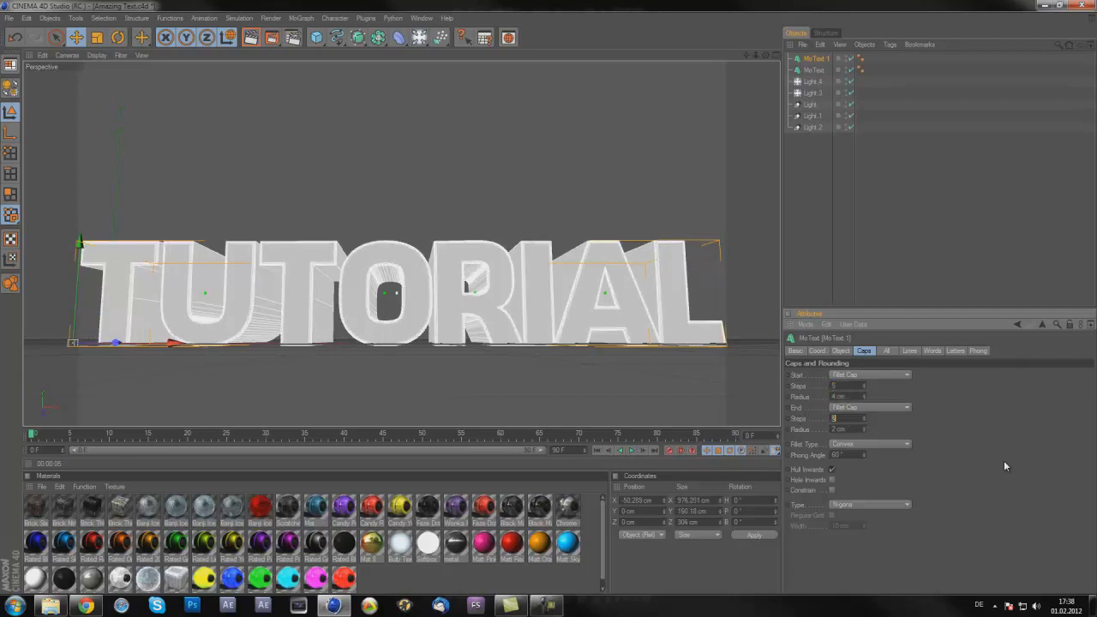
text(5)
key(Tab)
text(4)
key(Tab)
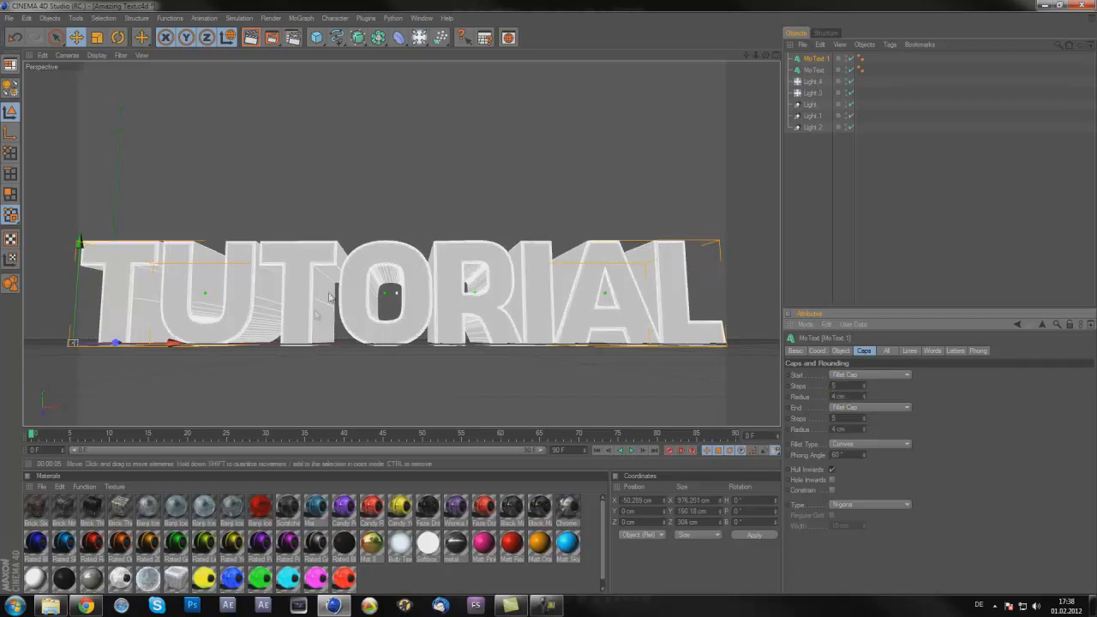
Push the copy about 10 cm back along Z using the four-view layout, then maximize Perspective
click(776, 56)
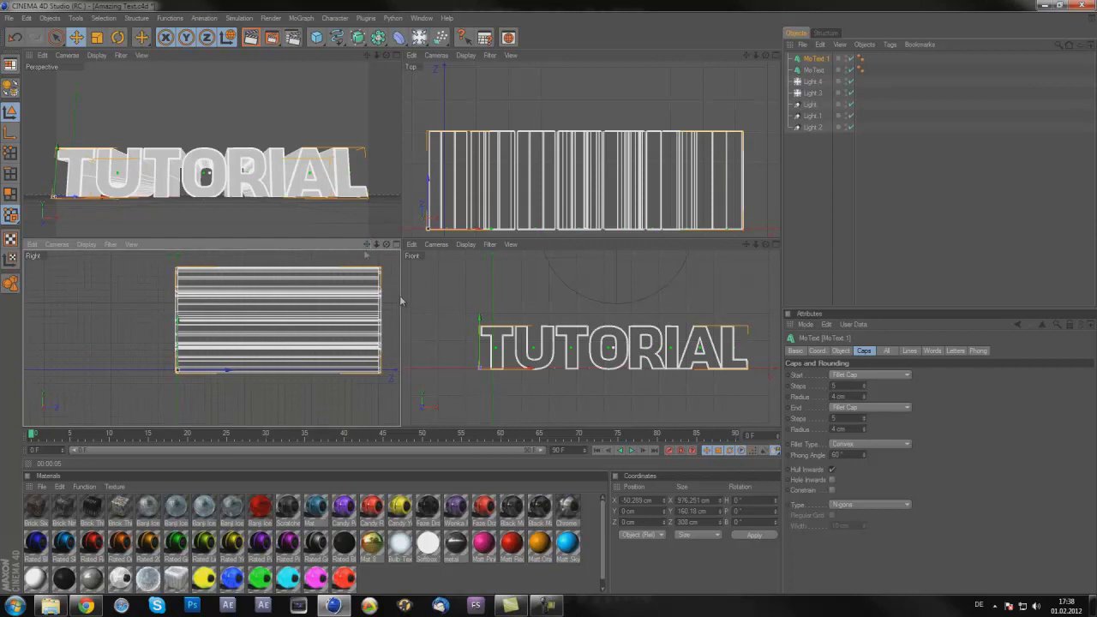
scroll(311, 335, up, 5)
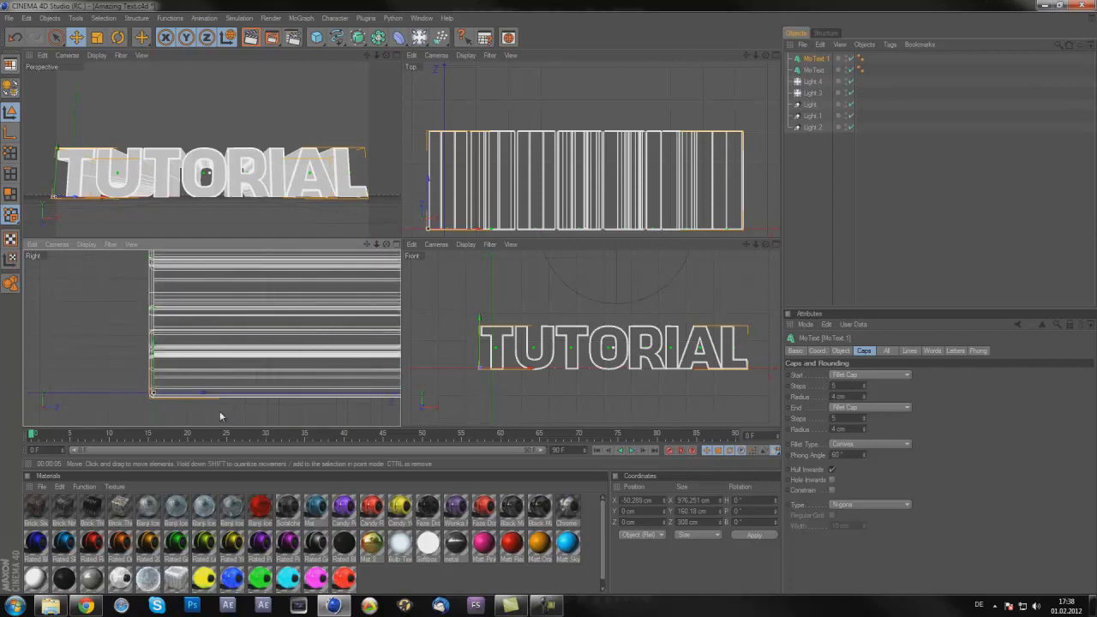
drag(204, 395, 408, 293)
middle_click(395, 111)
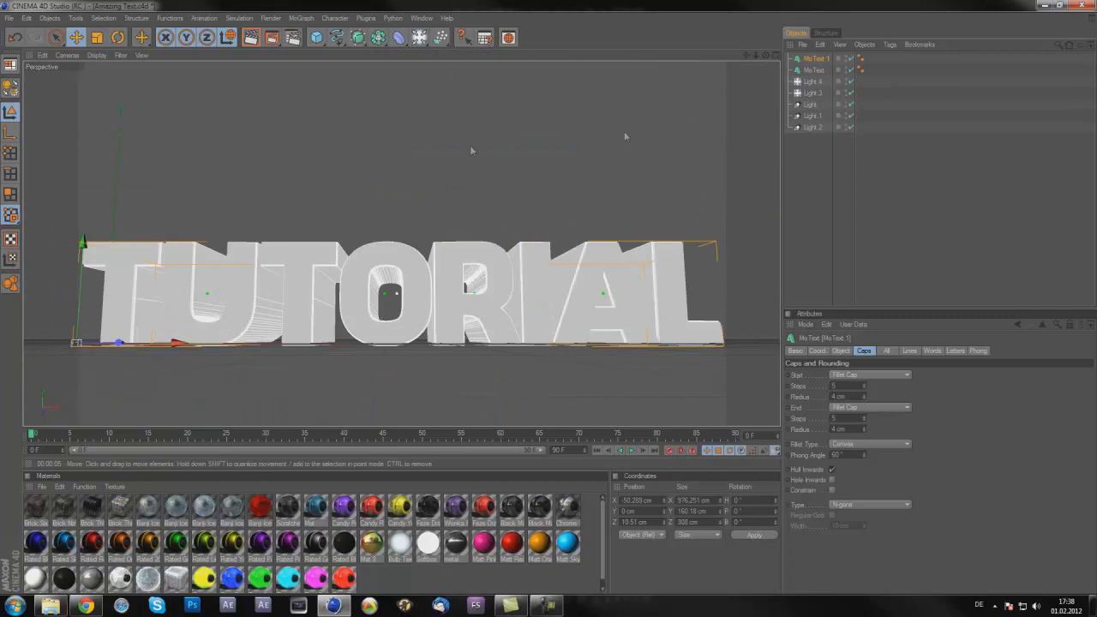
click(776, 56)
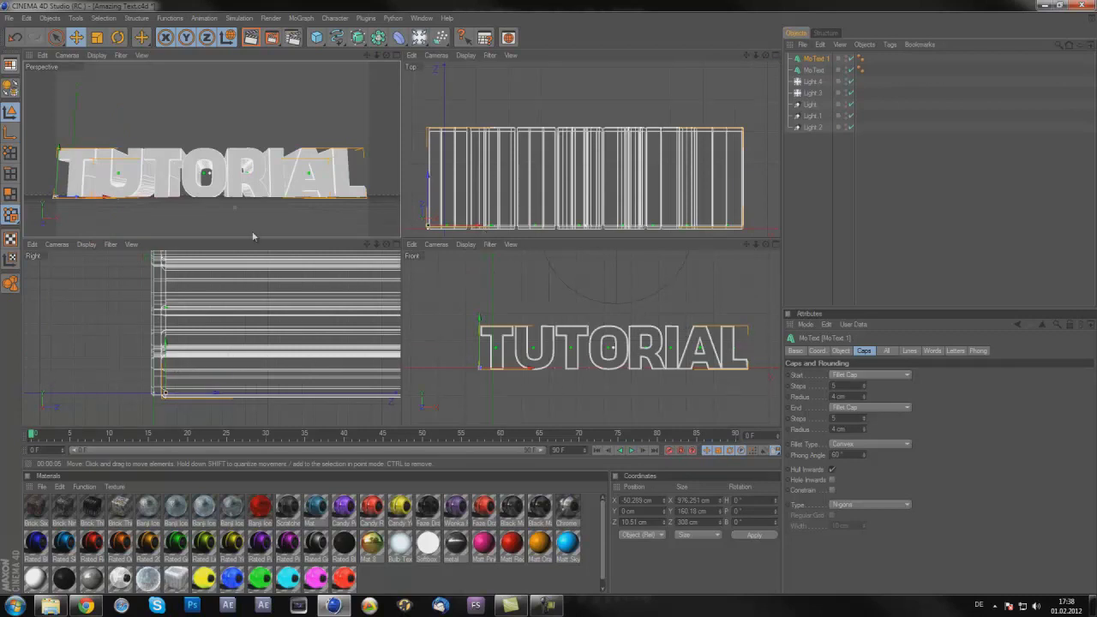
middle_click(237, 118)
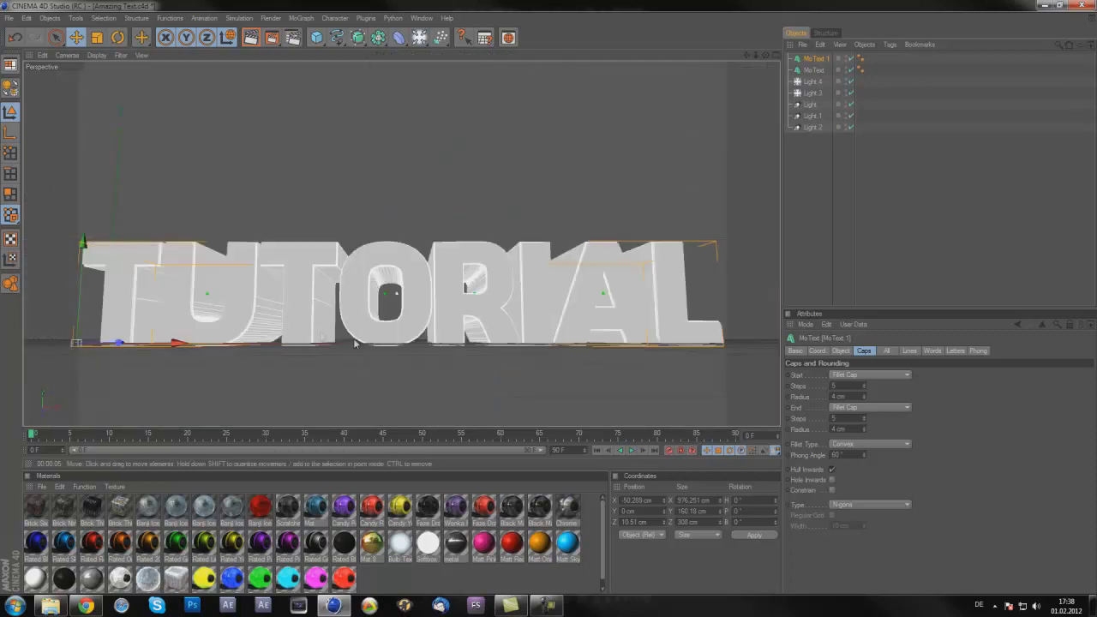
Preview-render, then apply Rated Green to MoText and the black Faze Drag material to MoText.1
key(ctrl+r)
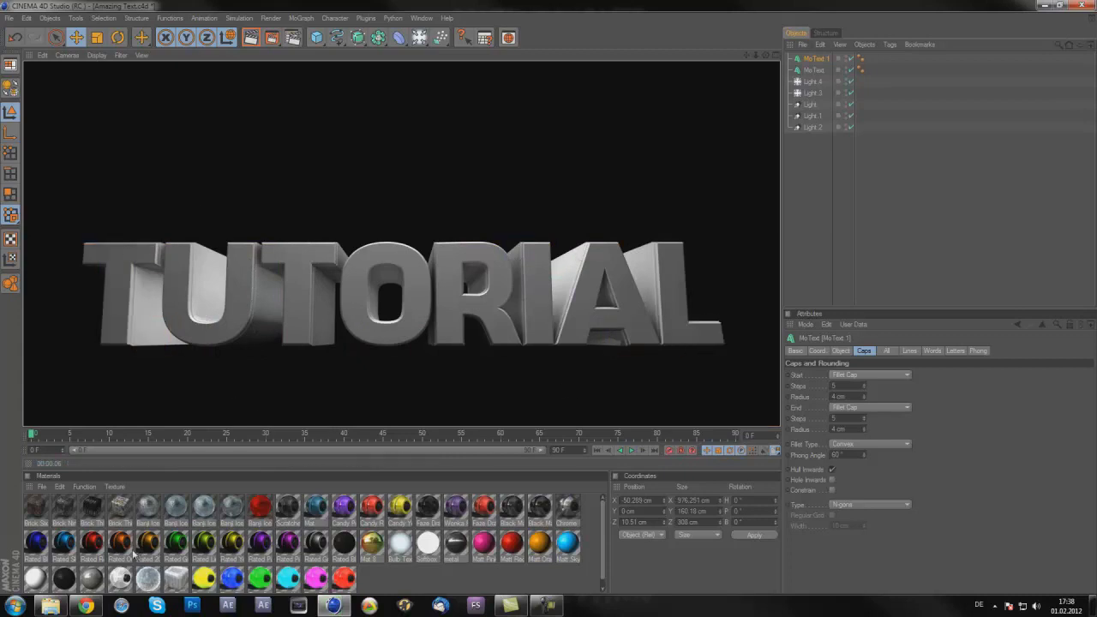
drag(120, 545, 812, 71)
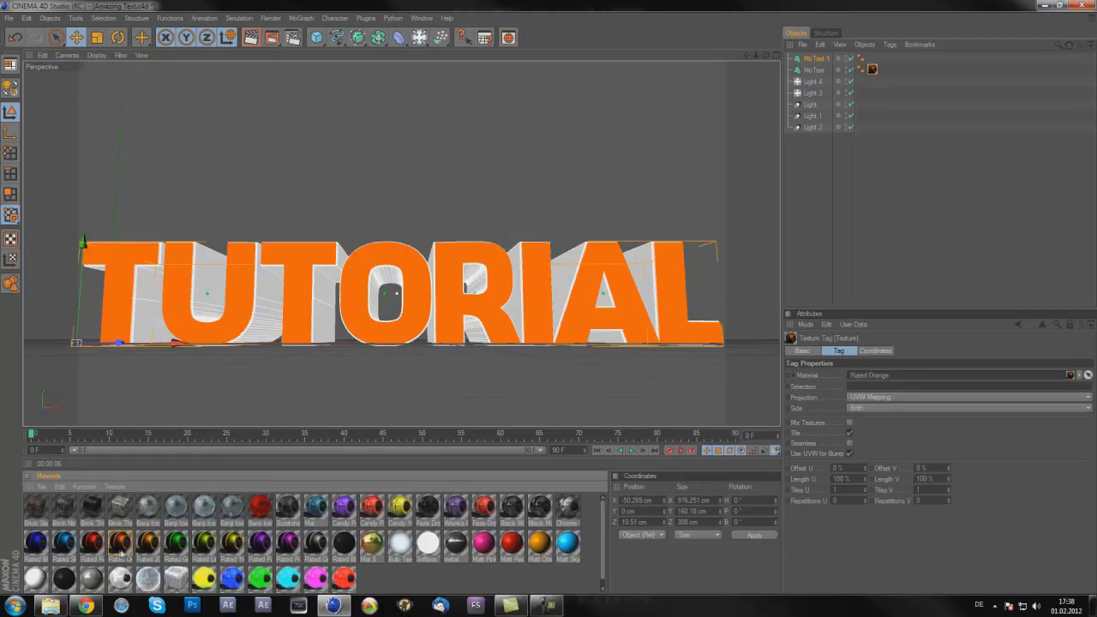
drag(184, 544, 816, 70)
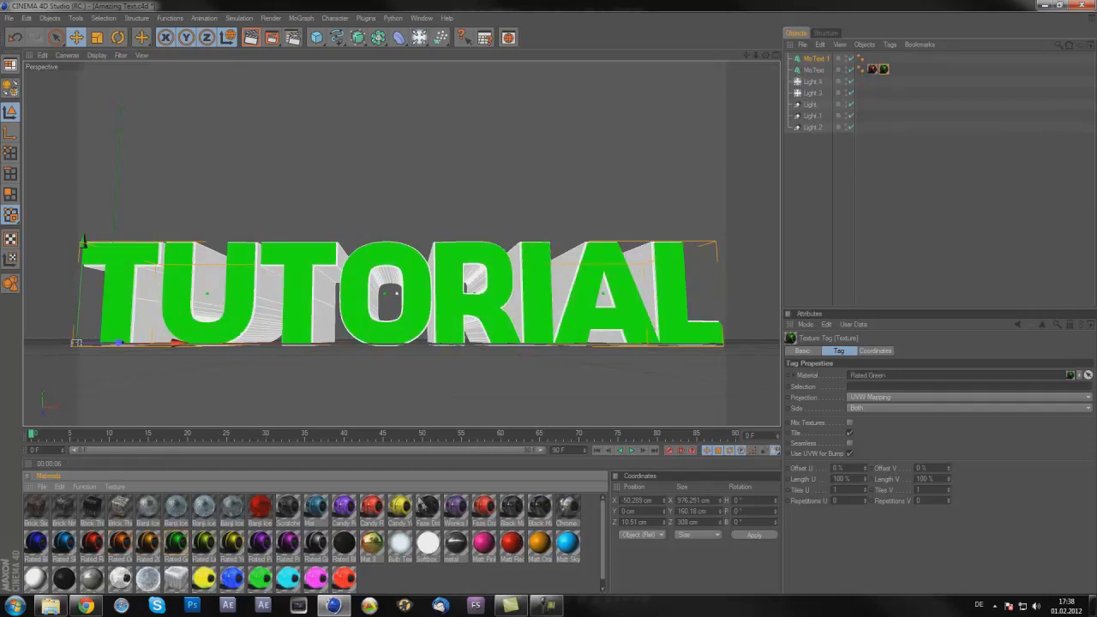
drag(431, 512, 818, 60)
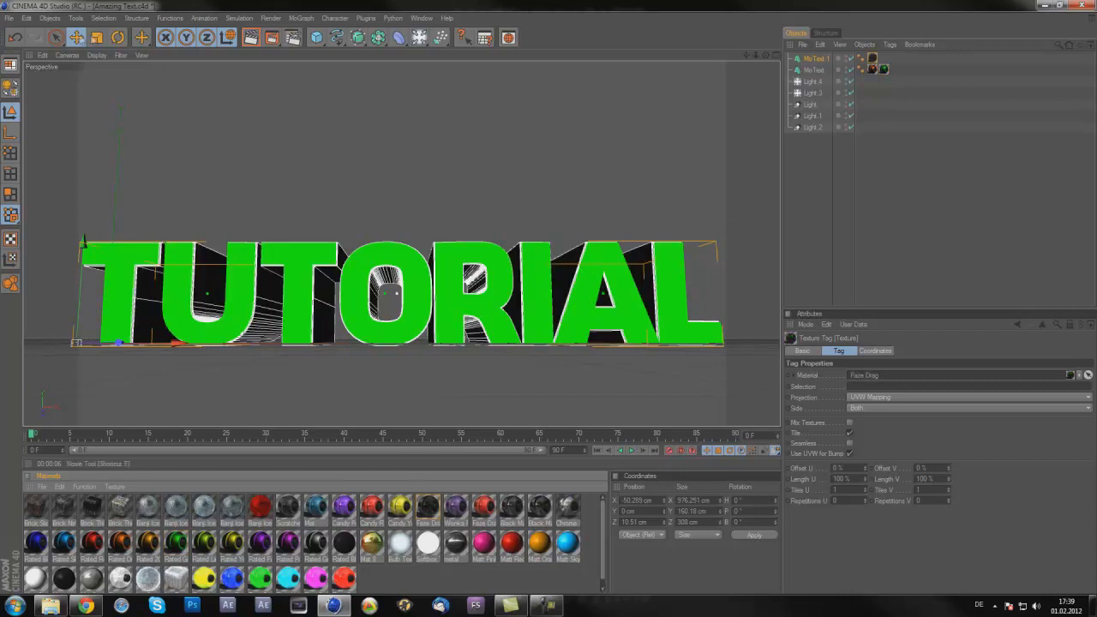
click(255, 37)
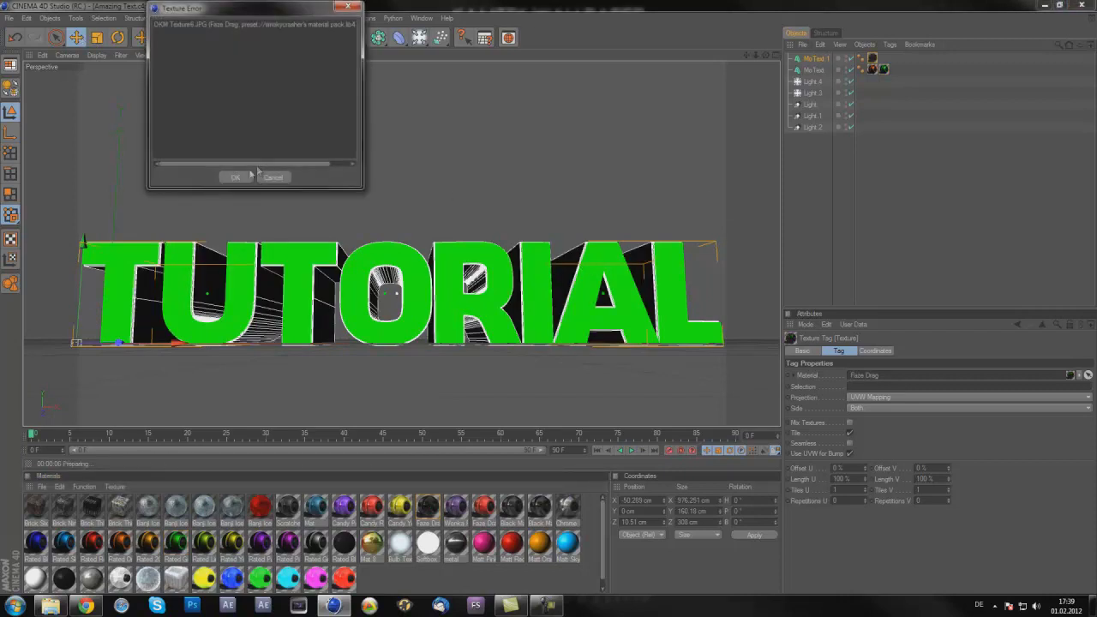
click(236, 176)
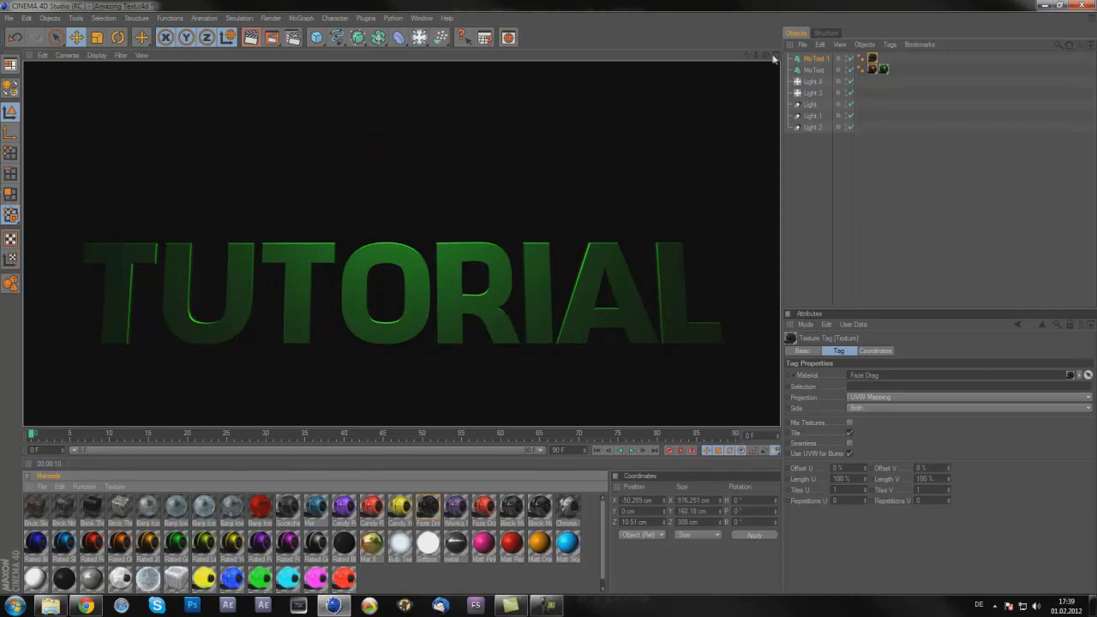
middle_click(690, 156)
click(395, 55)
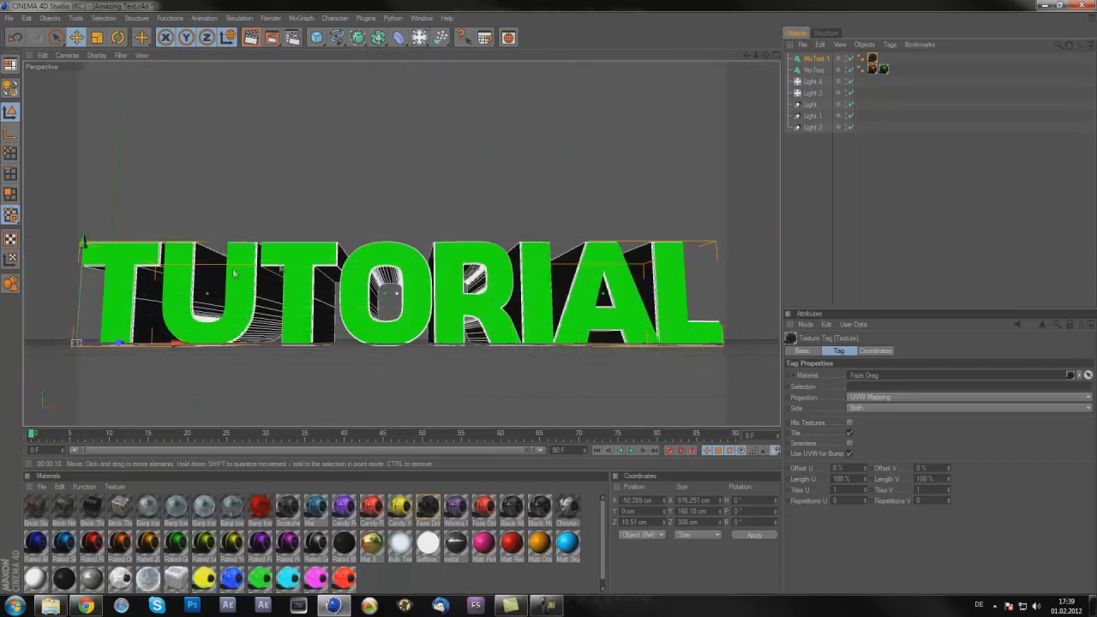
click(815, 59)
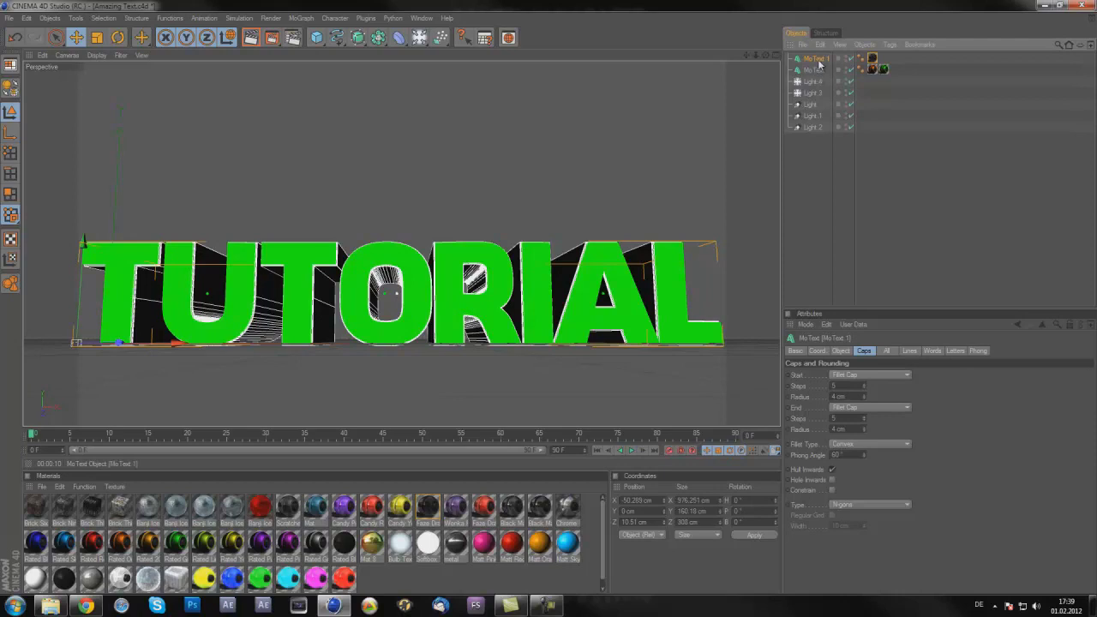
Duplicate the MoText and give the copy 1-step, 6 cm fillet caps on start and end
key(ctrl+c)
key(ctrl+v)
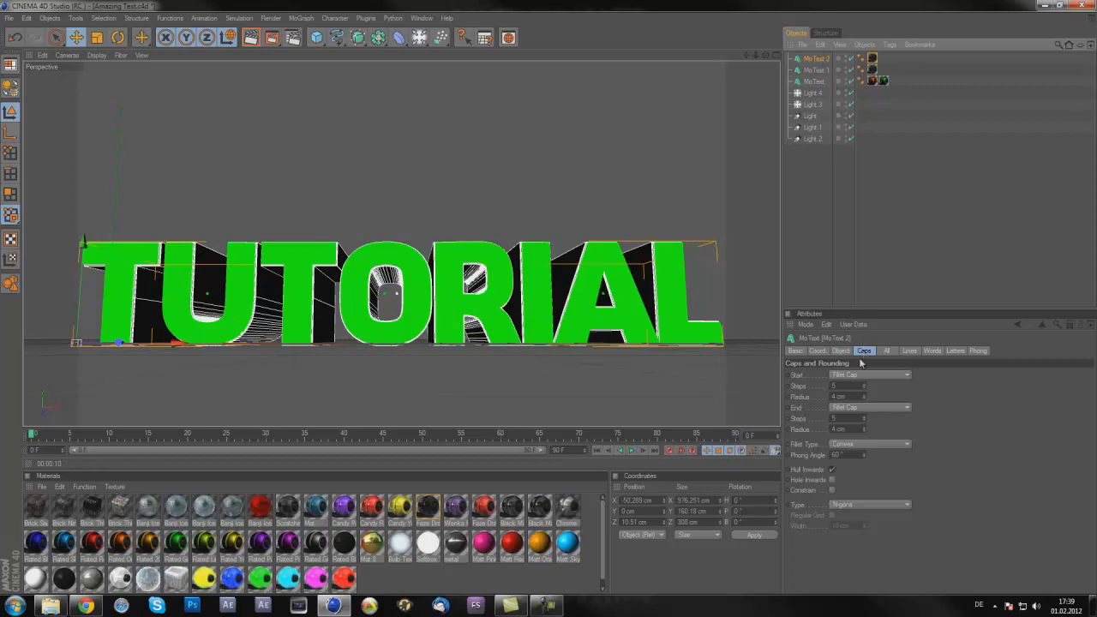
click(835, 385)
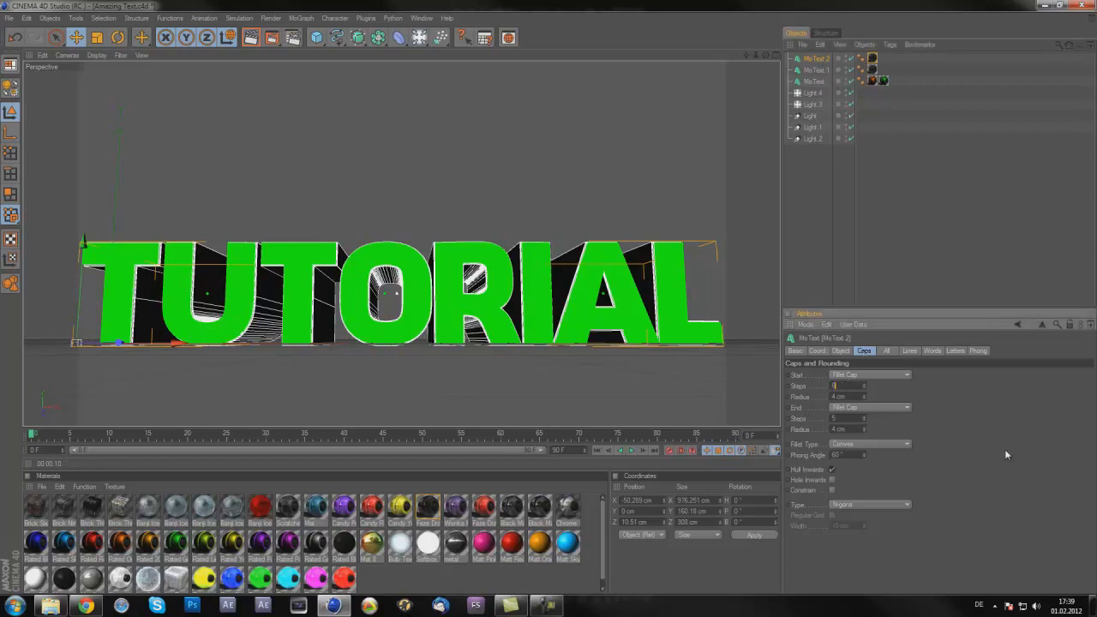
text(0)
key(Tab)
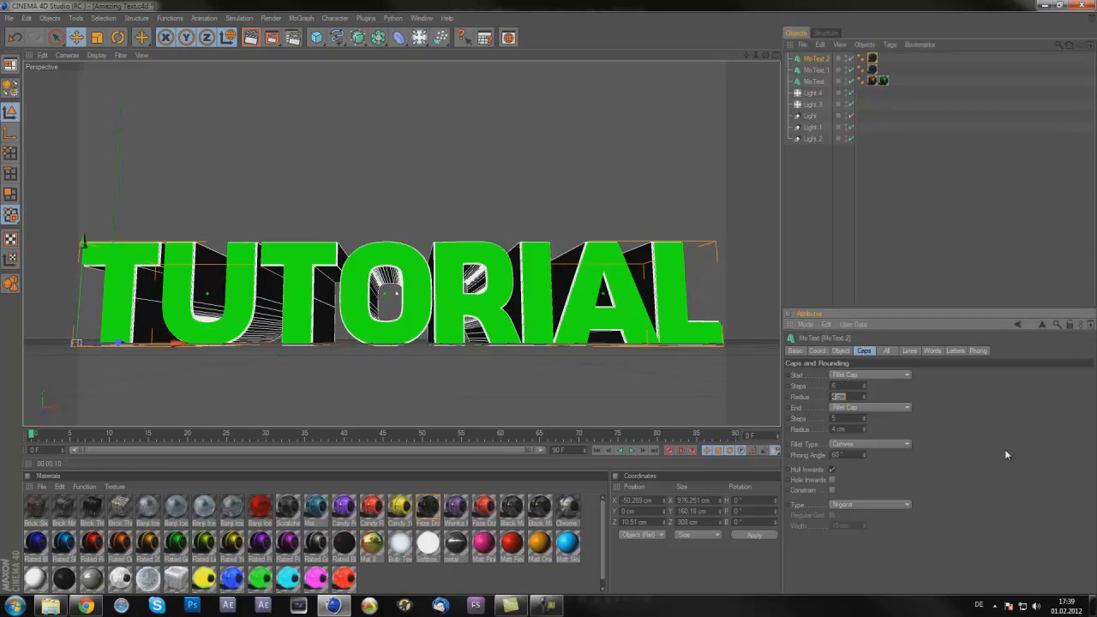
key(shift+Tab)
text(8)
key(Tab)
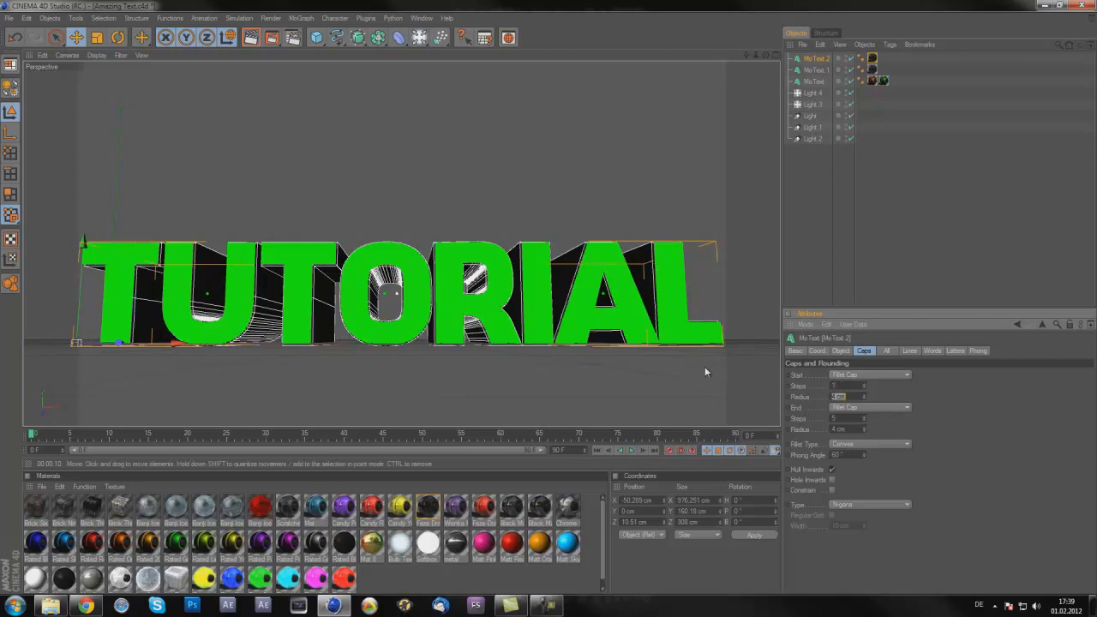
text(6)
key(Tab)
text(1)
key(Tab)
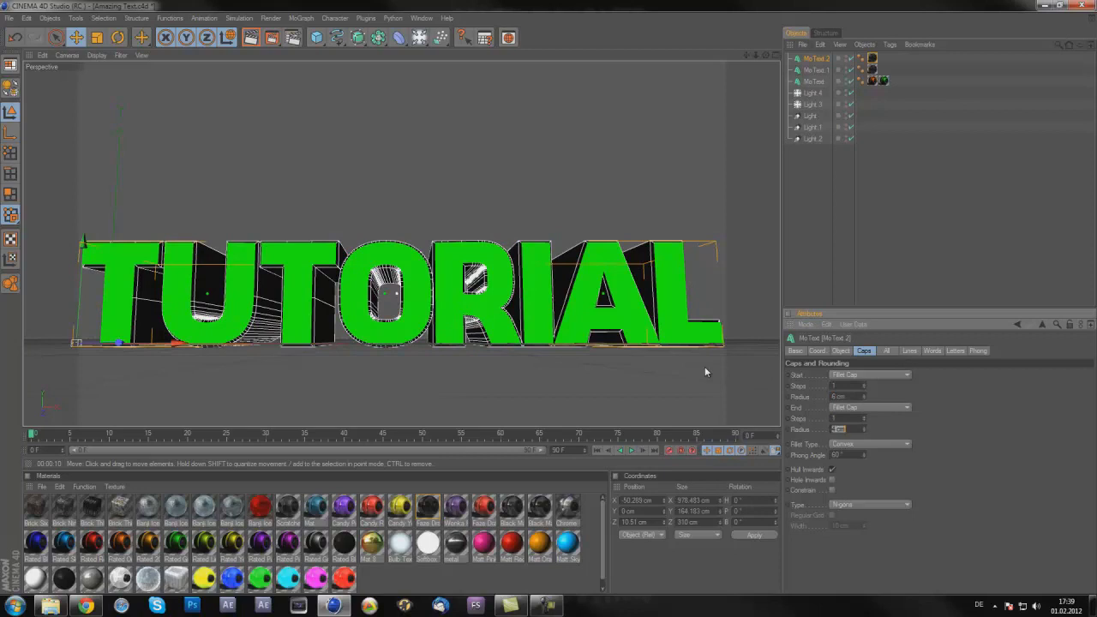
text(6)
key(Tab)
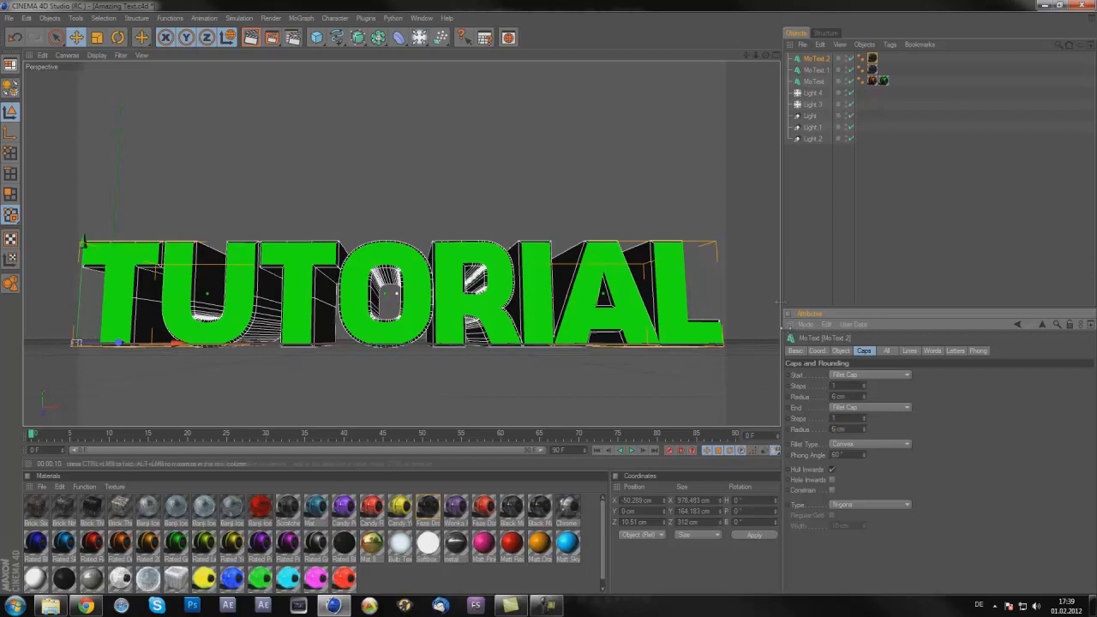
Set the copy's extrusion depth to 20
click(840, 350)
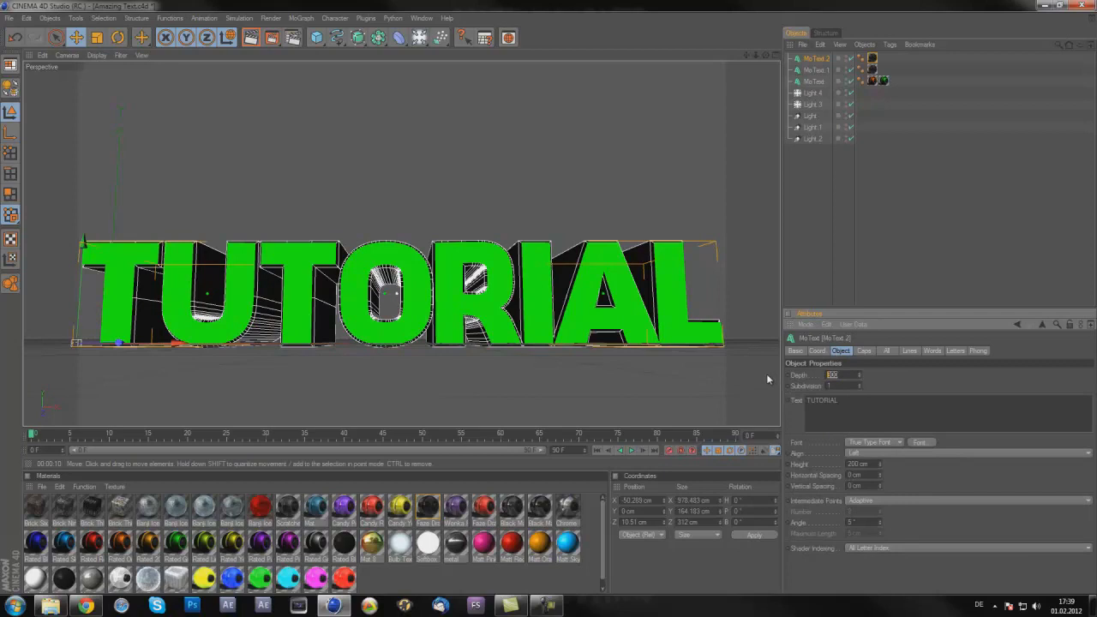
text(15)
key(Return)
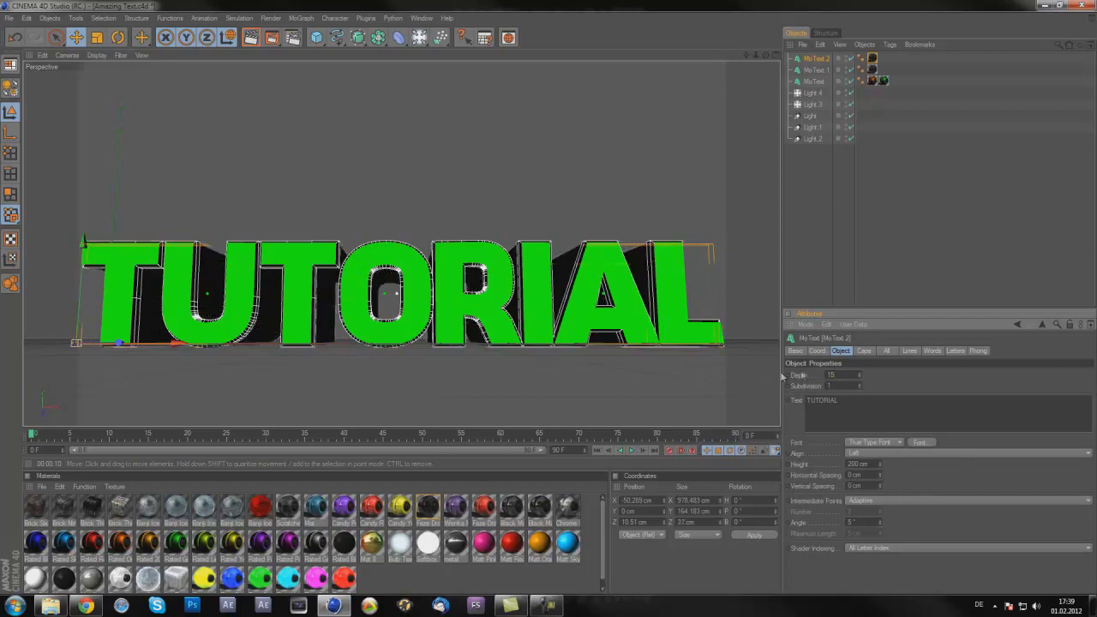
key(Return)
text(20)
key(Return)
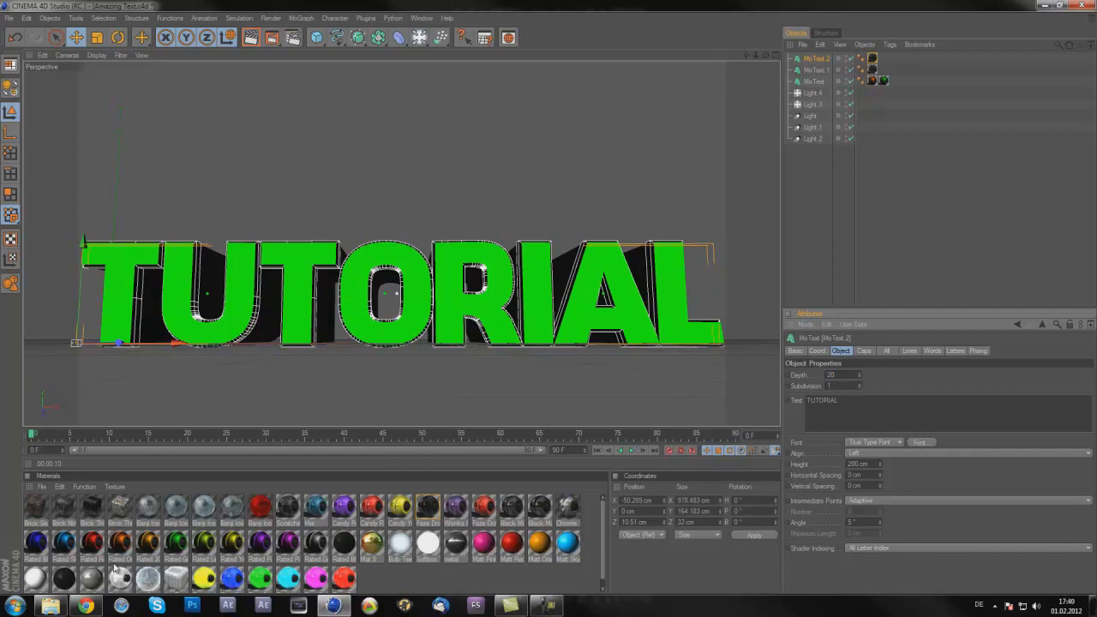
scroll(118, 569, down, 1)
Apply Rated Grey to MoText.2, shift it back in Z, and drag-copy MoText.3–MoText.5 further back
scroll(115, 568, up, 1)
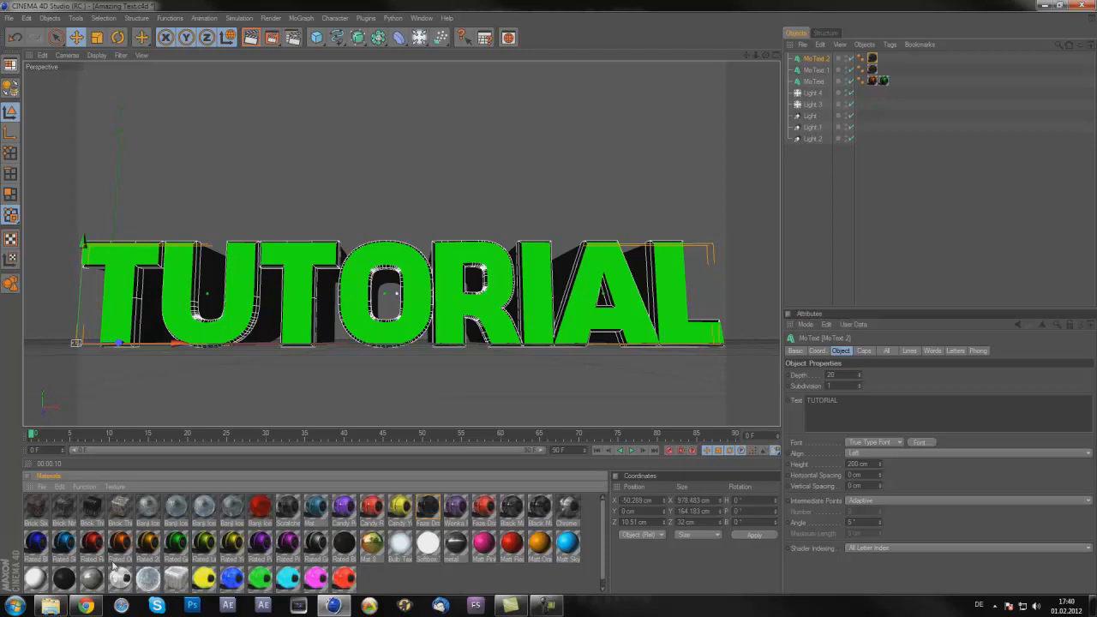
drag(322, 550, 821, 59)
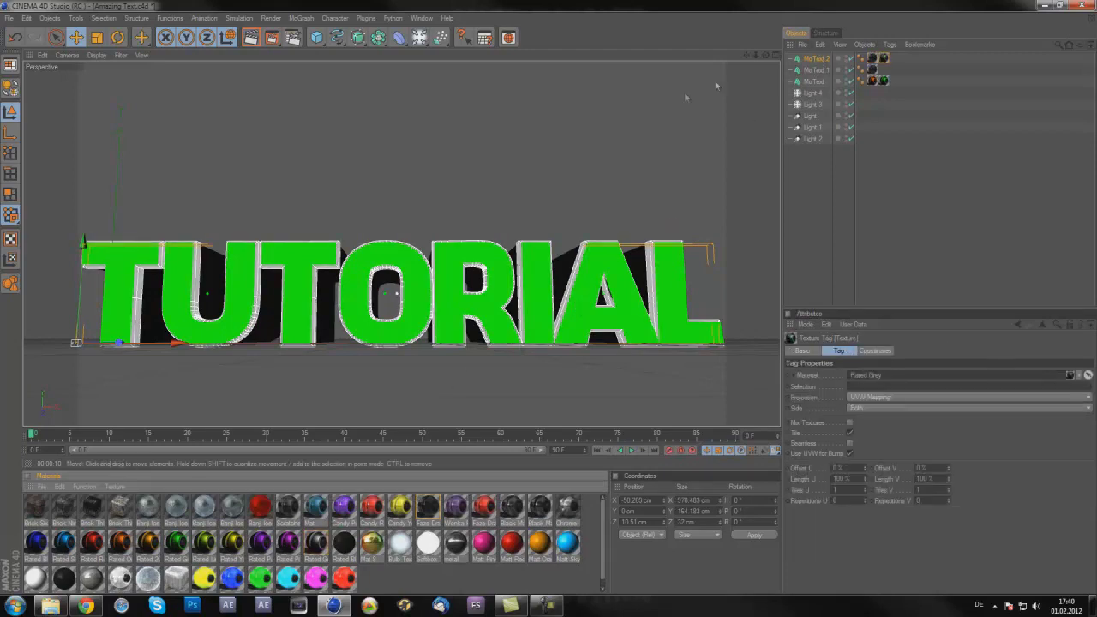
click(775, 55)
drag(199, 414, 400, 296)
scroll(236, 377, down, 2)
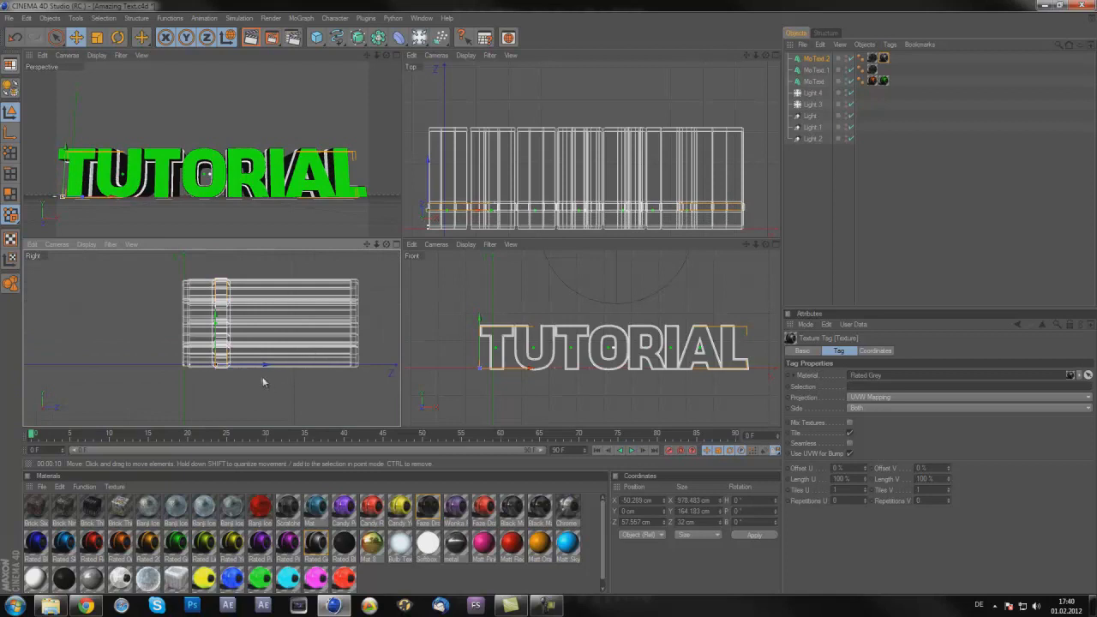
ctrl+drag(264, 382, 401, 296)
ctrl+drag(401, 297, 399, 296)
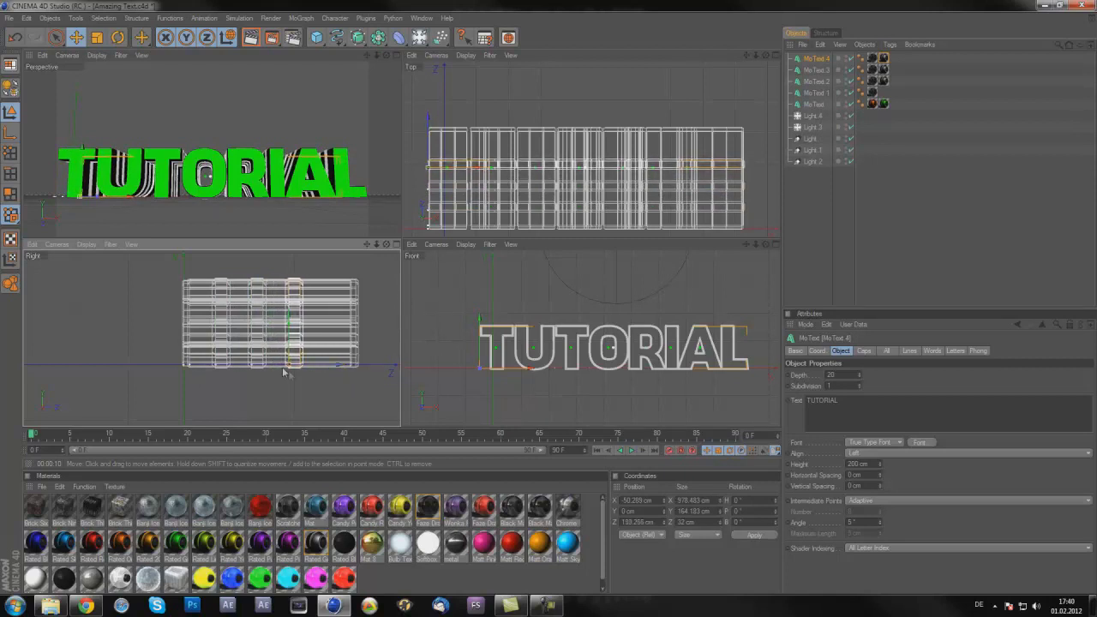
ctrl+drag(285, 372, 399, 296)
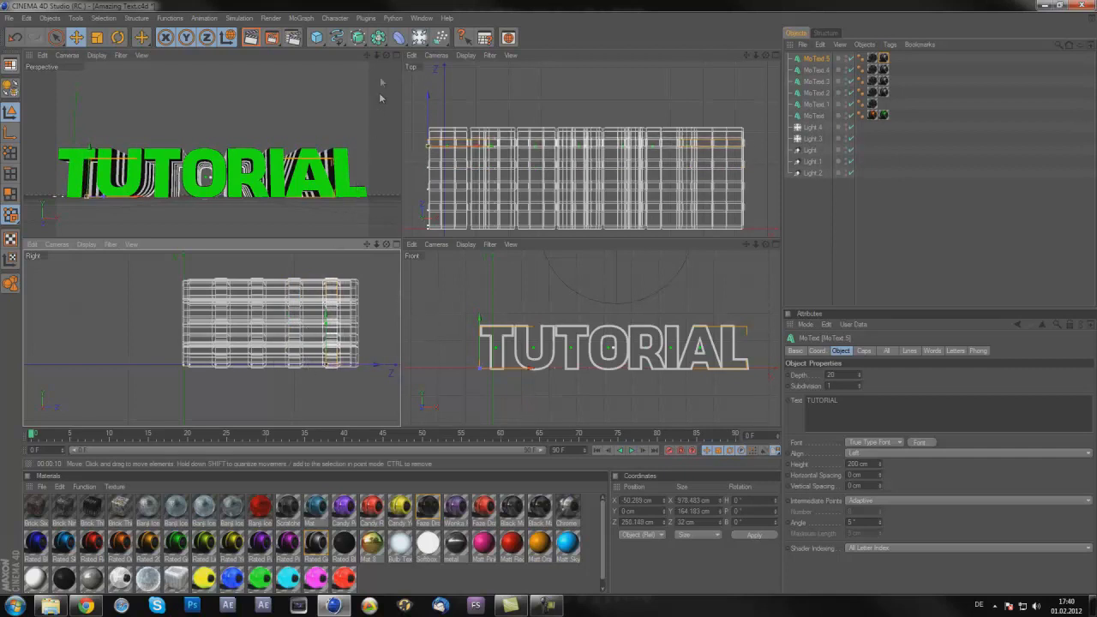
Return to the single Perspective view, dismiss the Texture Error warning, and open Render Settings
click(394, 55)
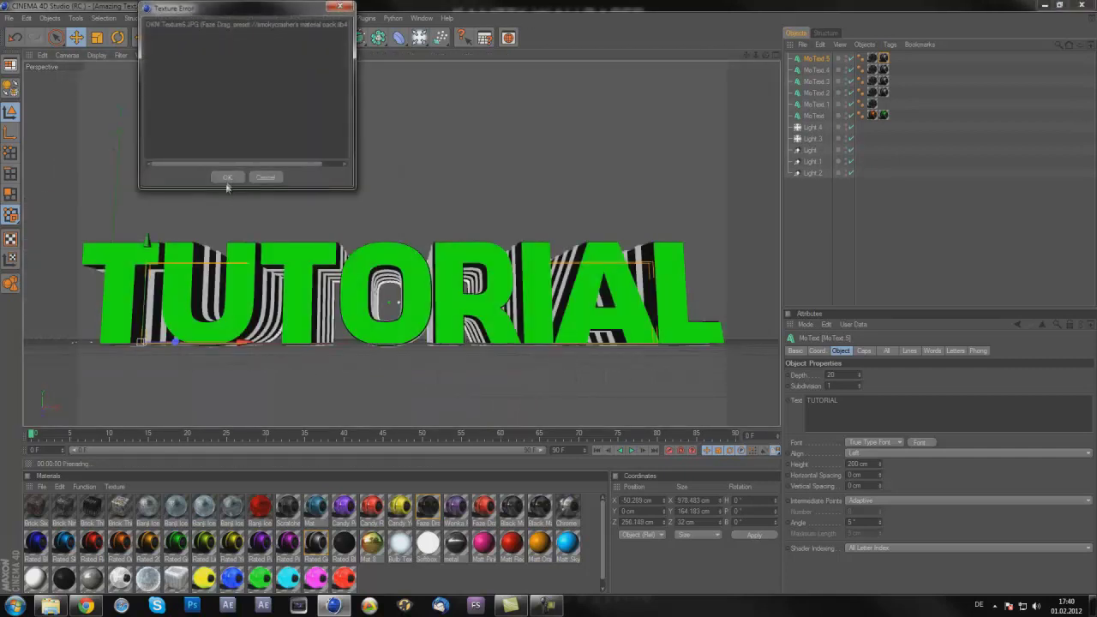
click(227, 182)
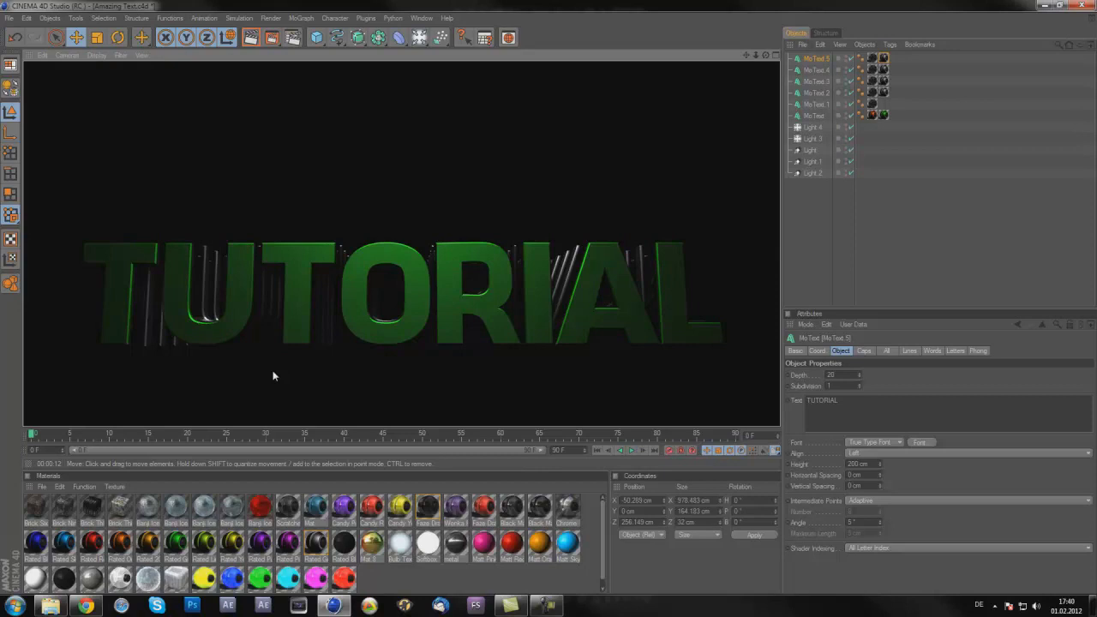
click(293, 36)
Keep PNG as the output format on the Save page and close Render Settings
click(107, 53)
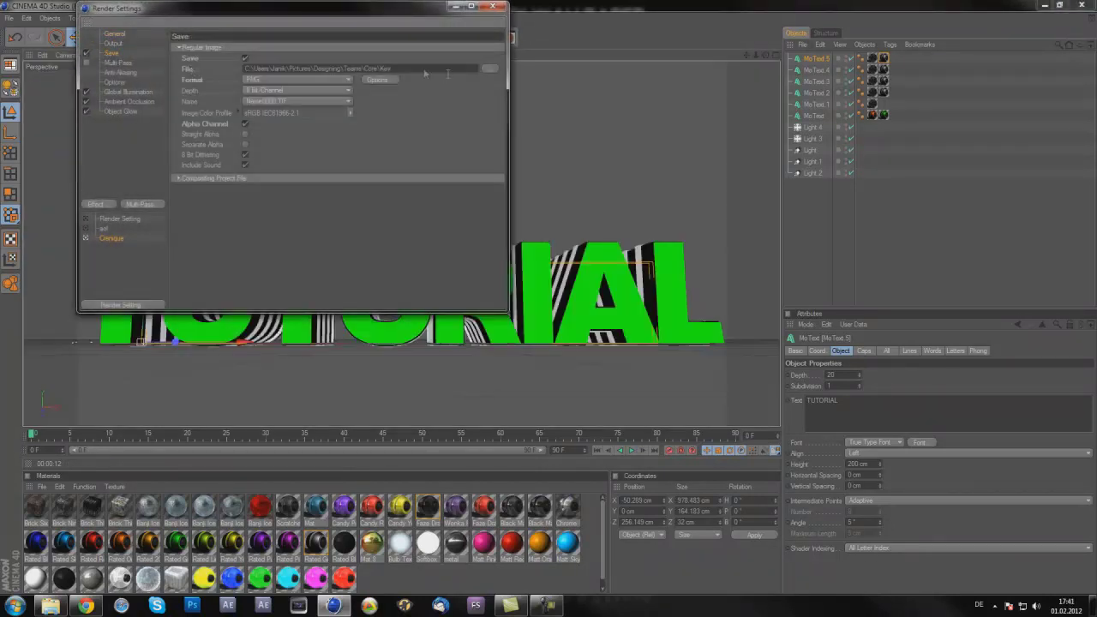
click(253, 80)
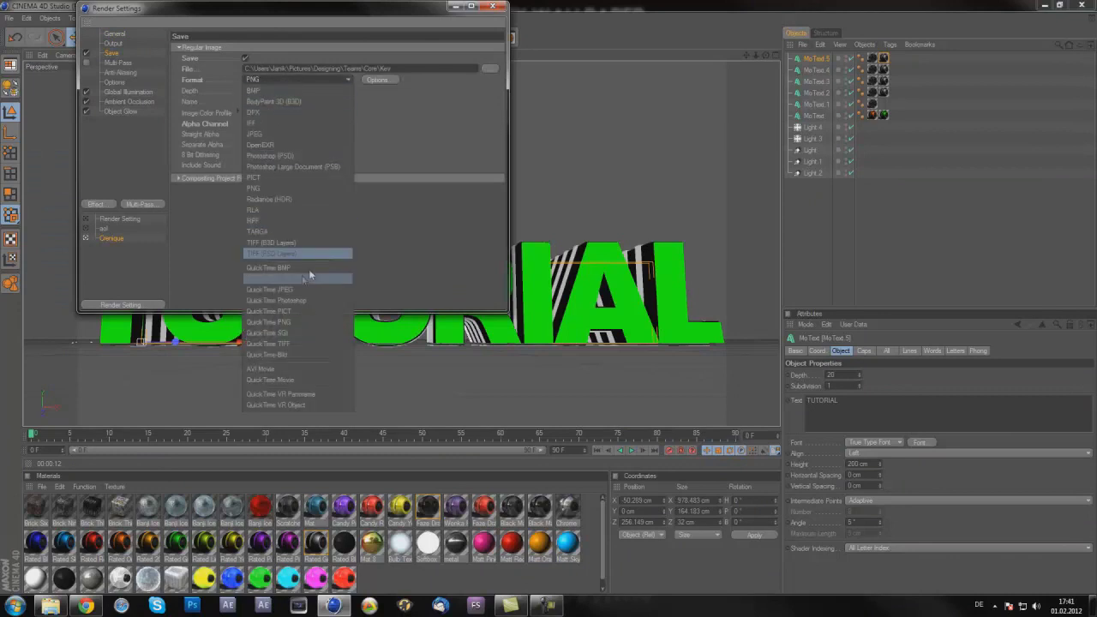
click(289, 79)
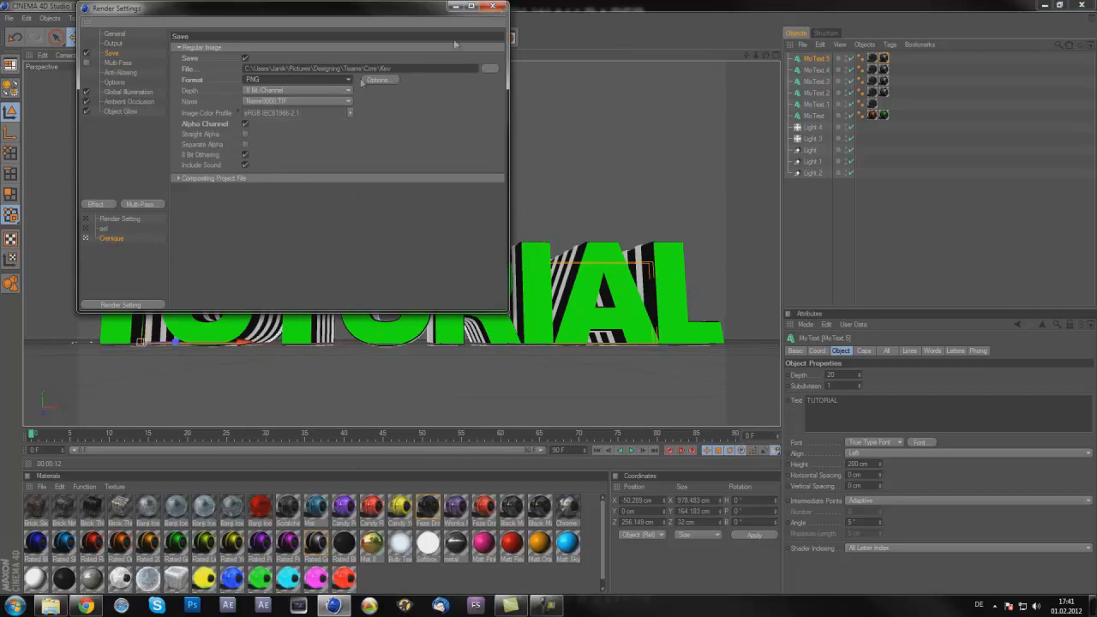
click(492, 6)
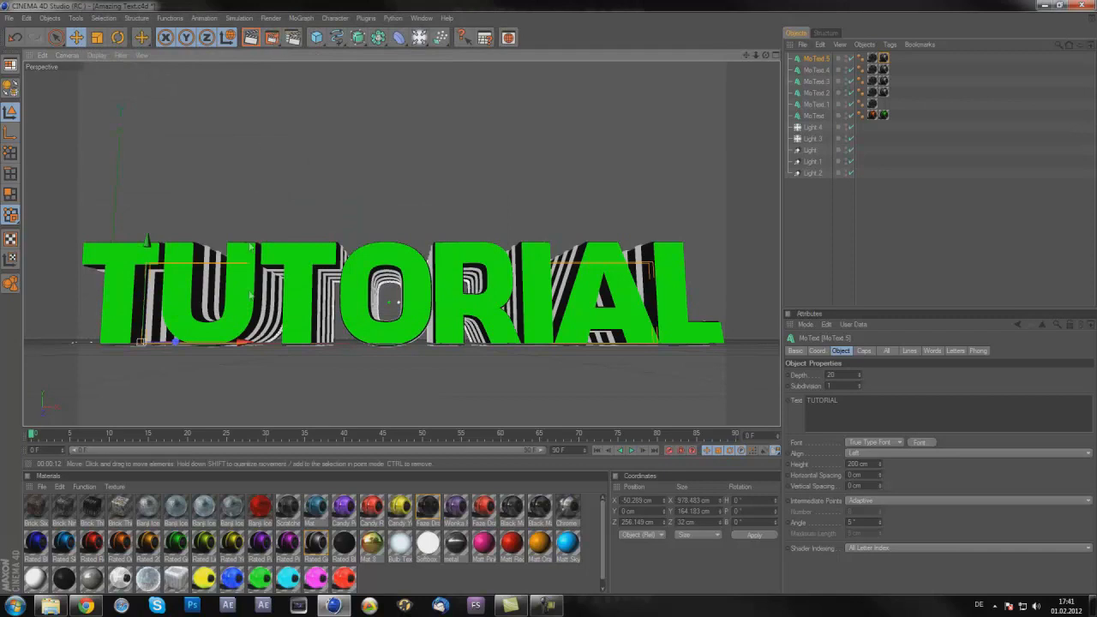